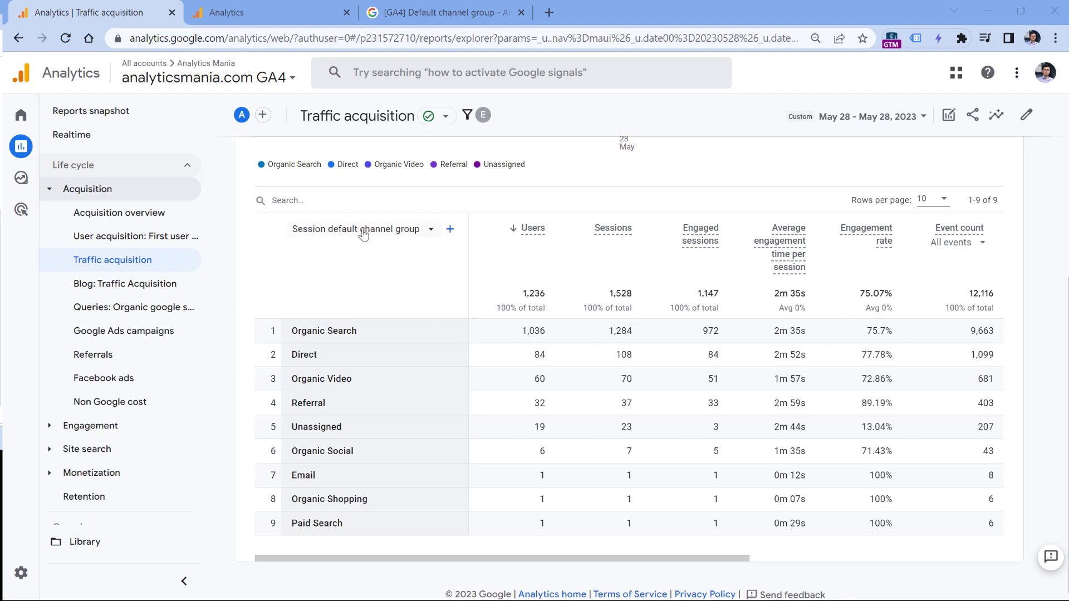
key(ctrl+3)
scroll(378, 278, down, 10)
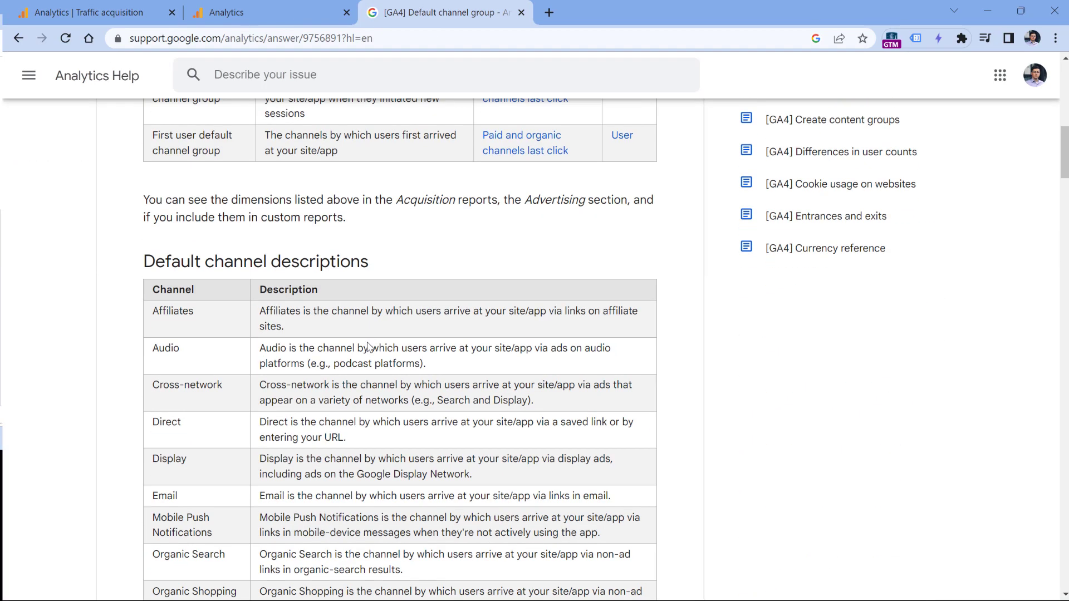
scroll(367, 346, down, 20)
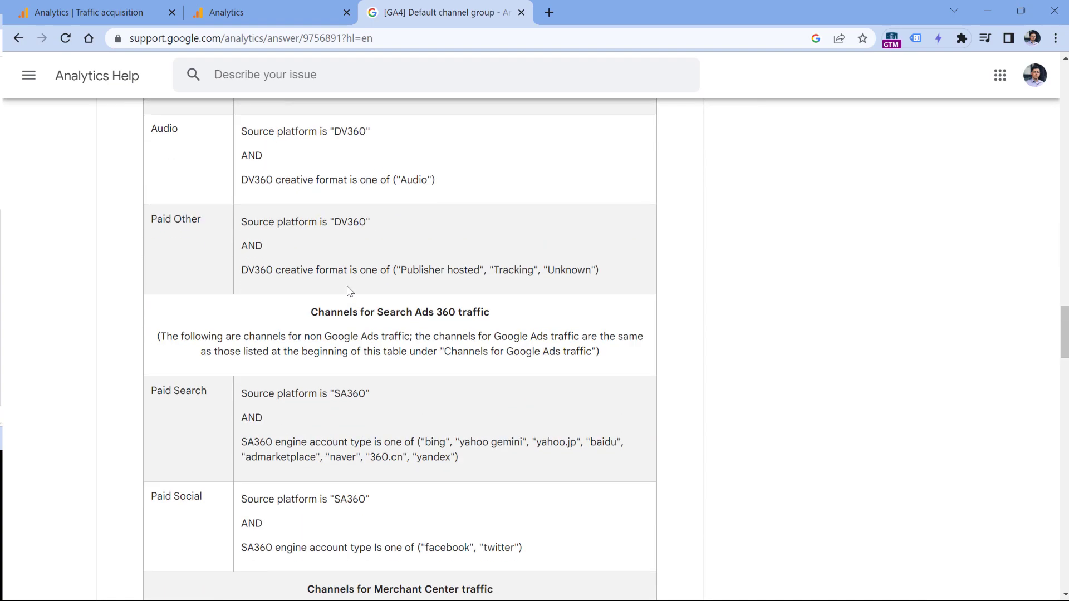
scroll(349, 290, down, 10)
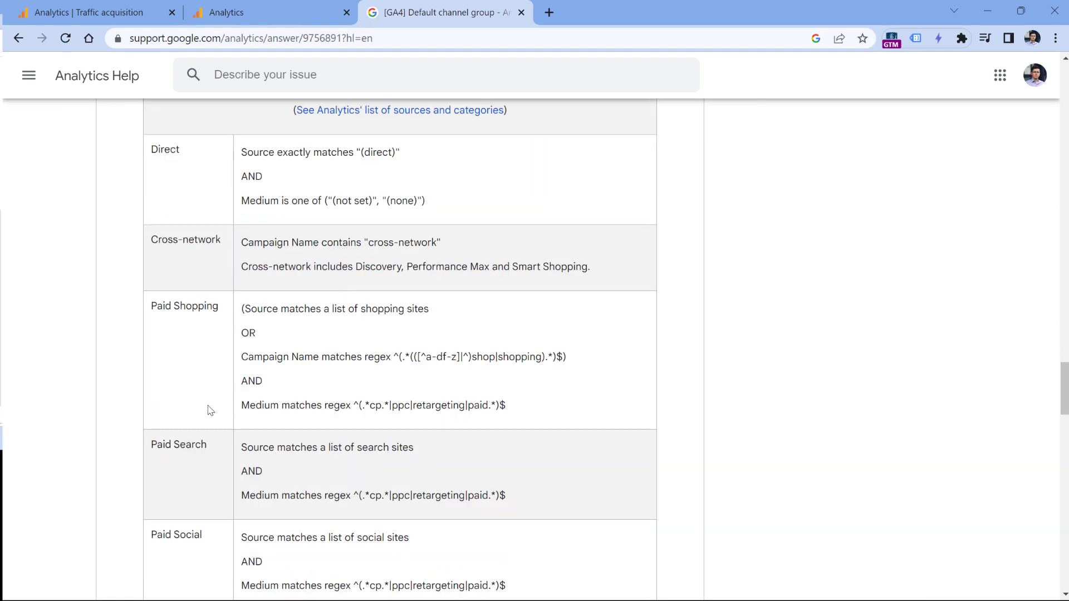
key(ctrl+1)
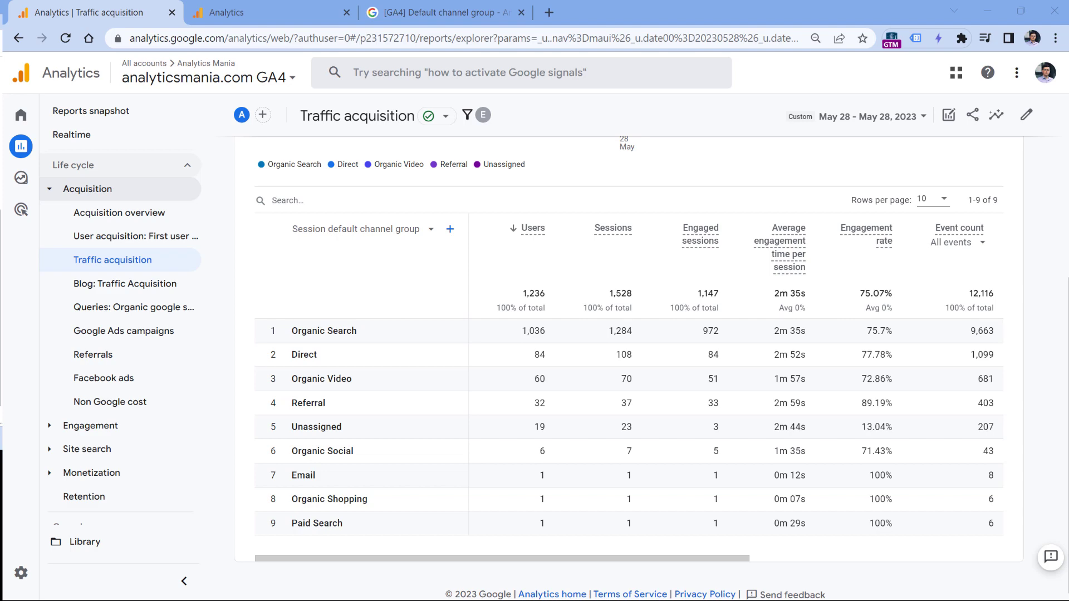
key(ctrl+shift+Tab)
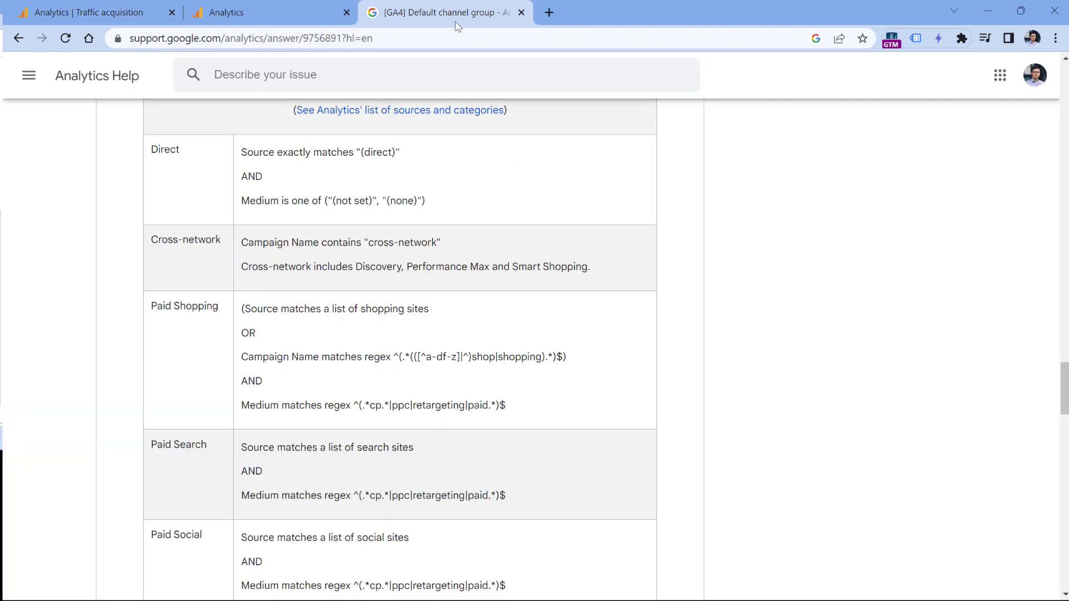
scroll(336, 284, down, 3)
scroll(356, 278, up, 15)
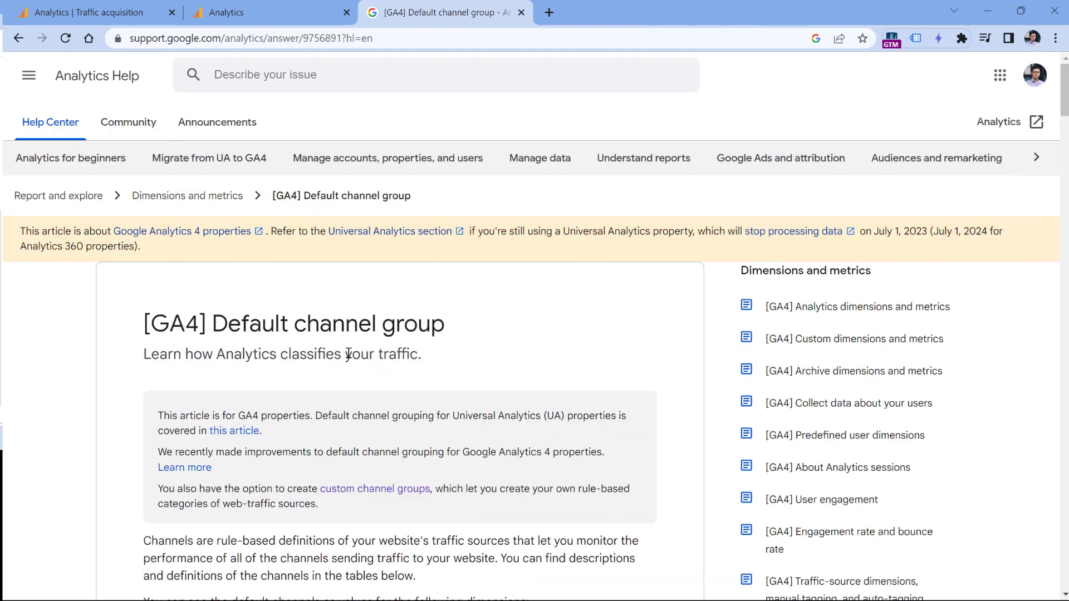
key(ctrl+Tab)
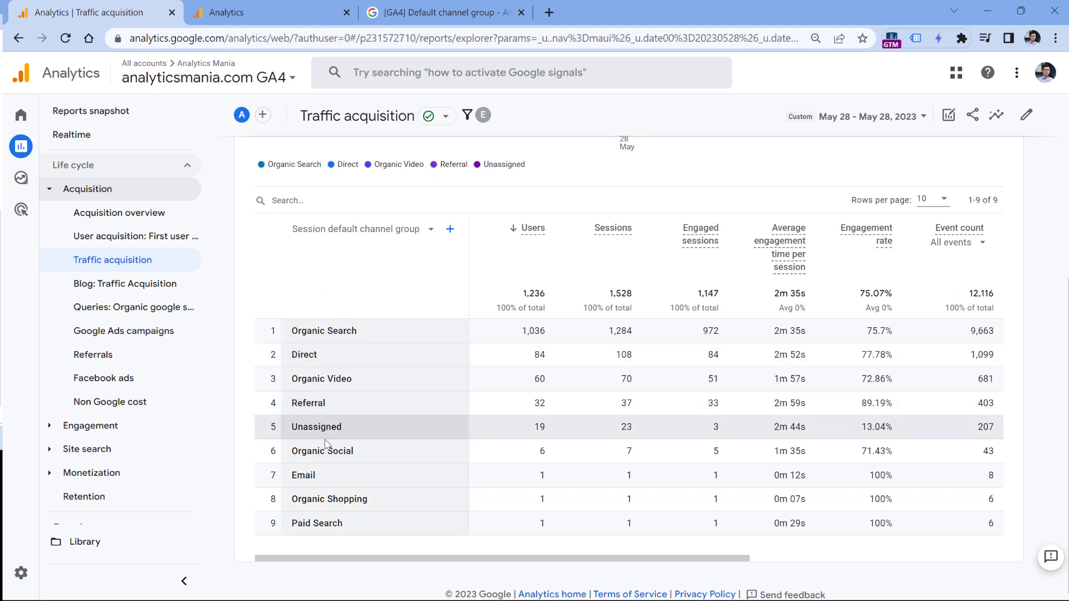
Step: Add Session source / medium as a secondary dimension and filter the table to 'unassigned'
click(450, 229)
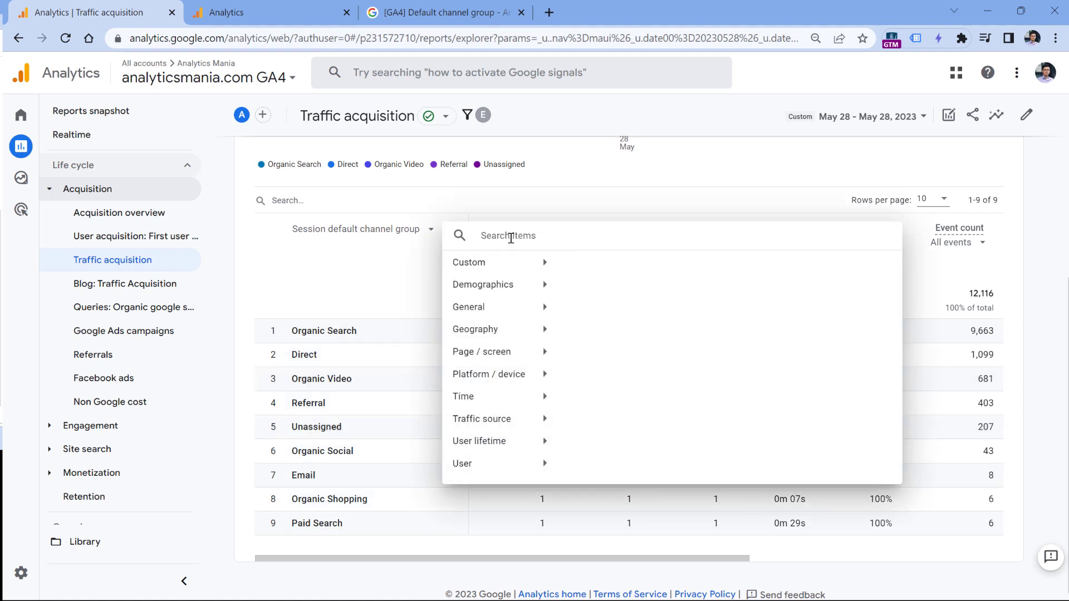
text(source)
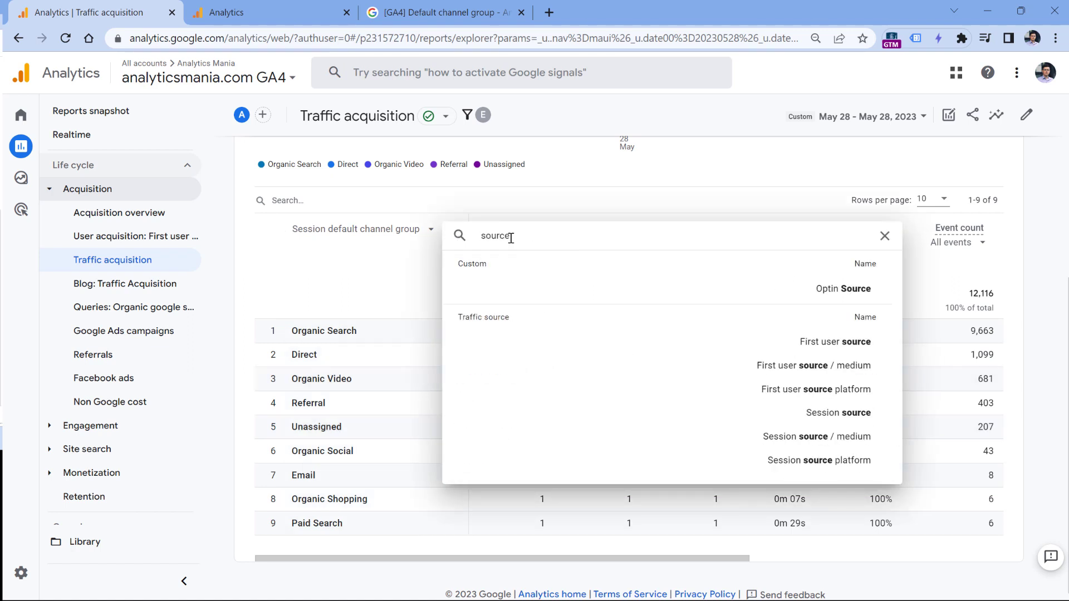
click(816, 436)
click(309, 203)
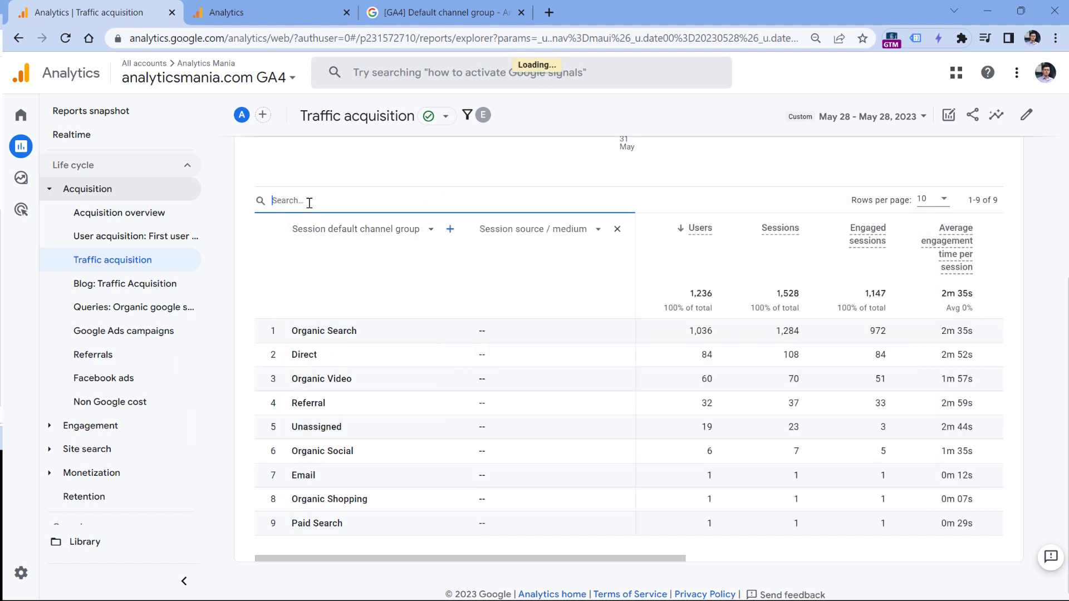
text(unassigned)
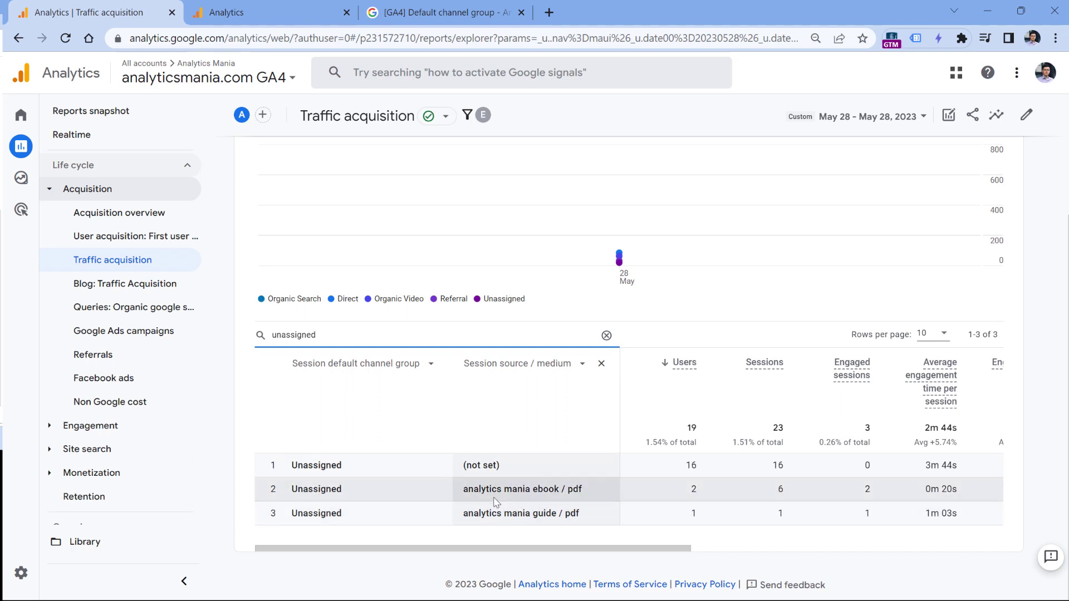
drag(462, 489, 562, 490)
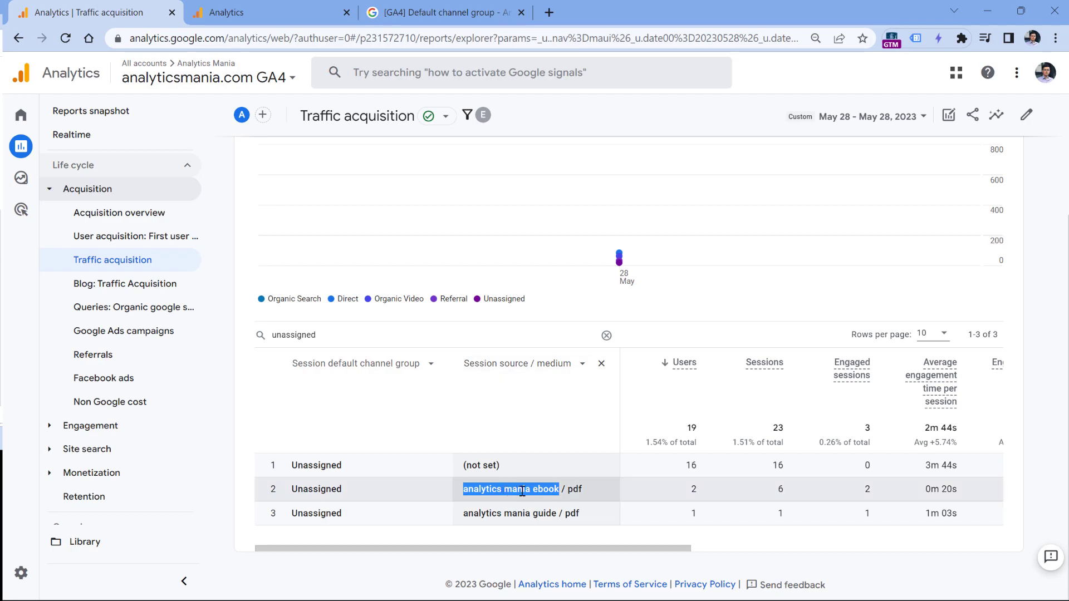
click(437, 11)
scroll(333, 336, down, 4)
scroll(331, 329, down, 8)
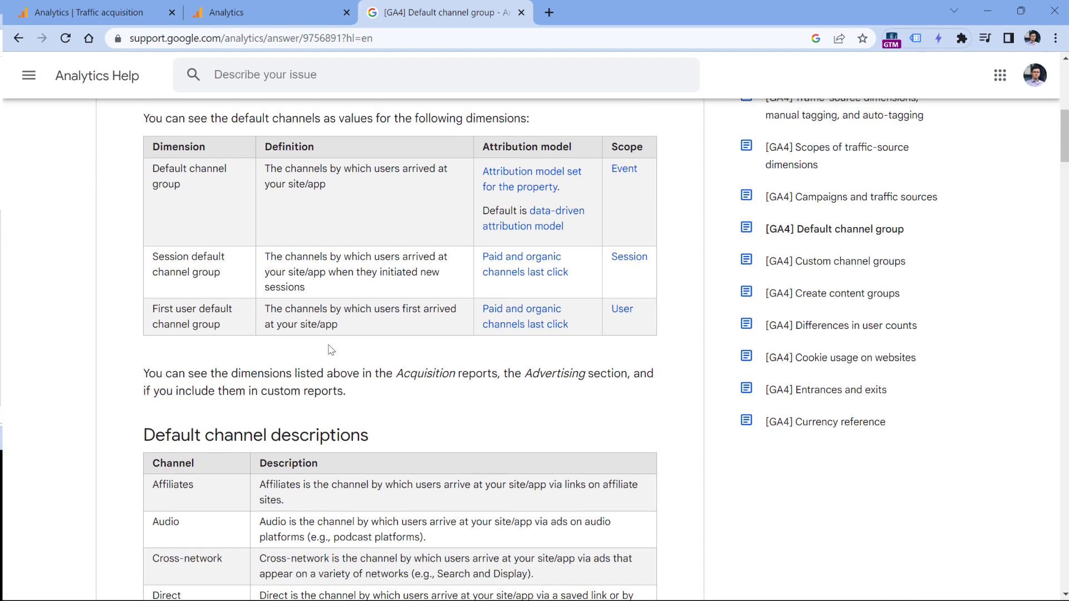
scroll(326, 309, up, 12)
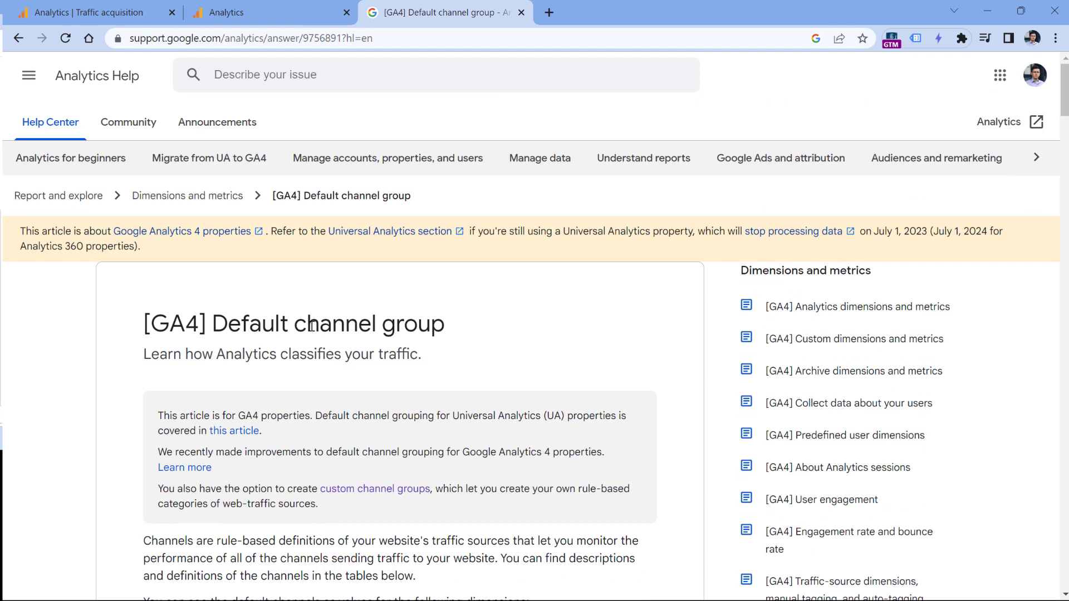
click(89, 12)
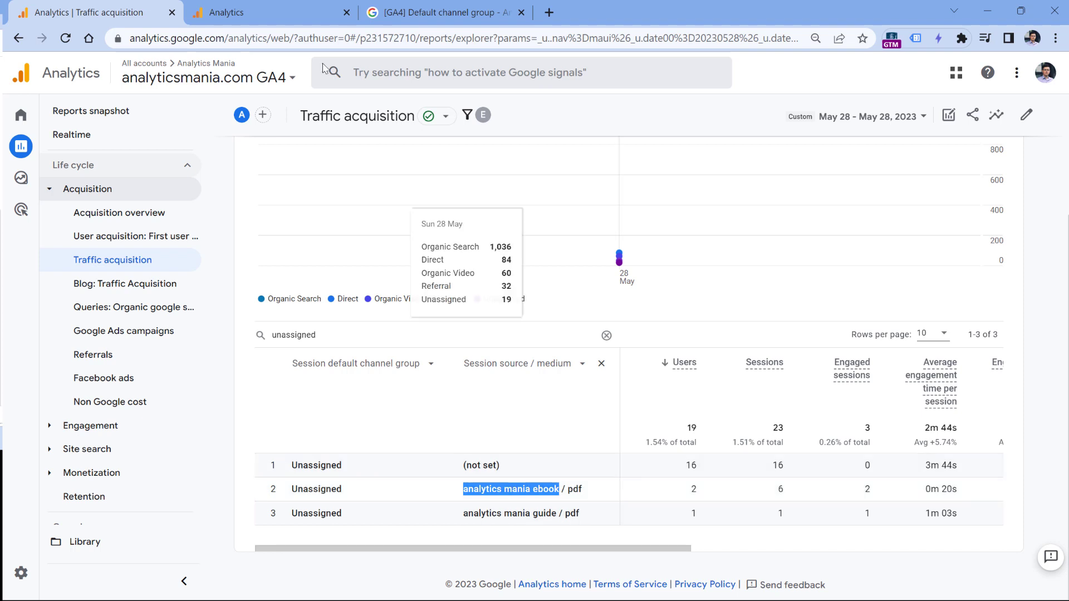
Step: In the second Analytics tab, go to Admin Data Settings > Channel Groups
click(267, 12)
click(31, 571)
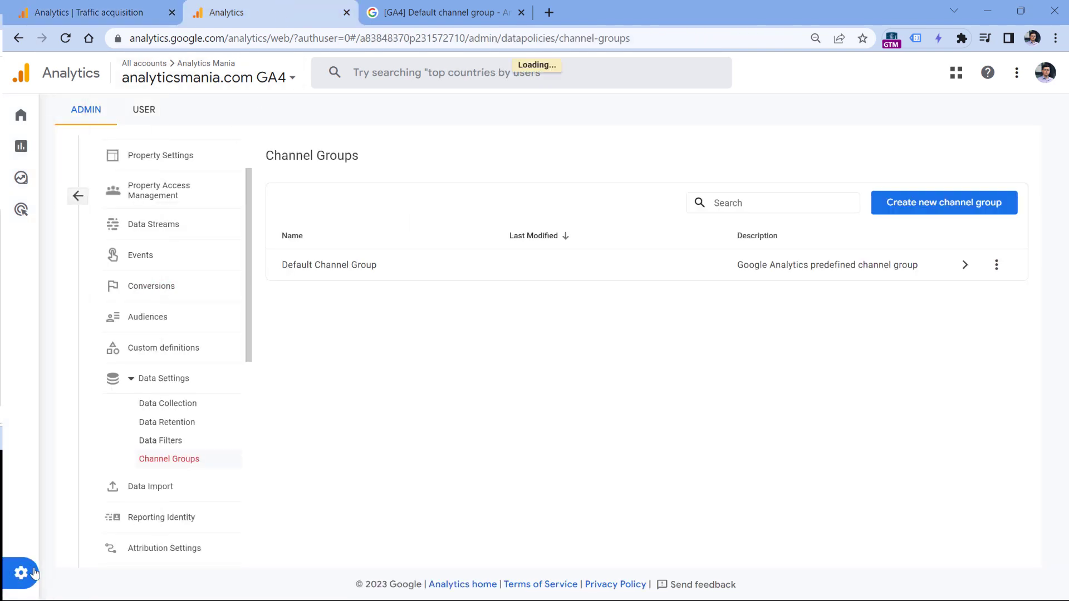
scroll(494, 174, down, 3)
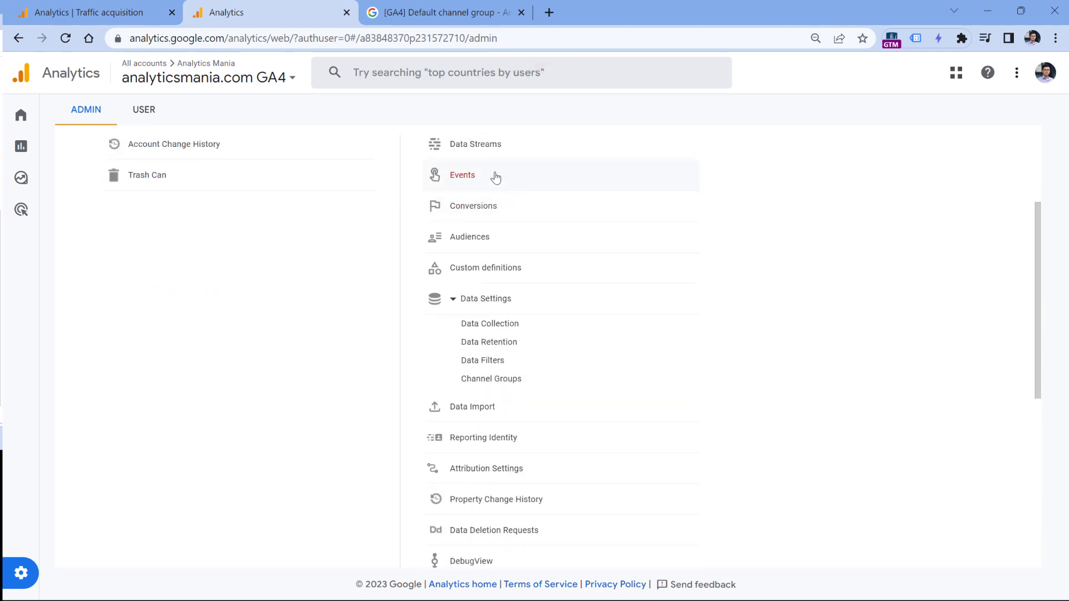
scroll(495, 178, up, 3)
scroll(500, 213, down, 4)
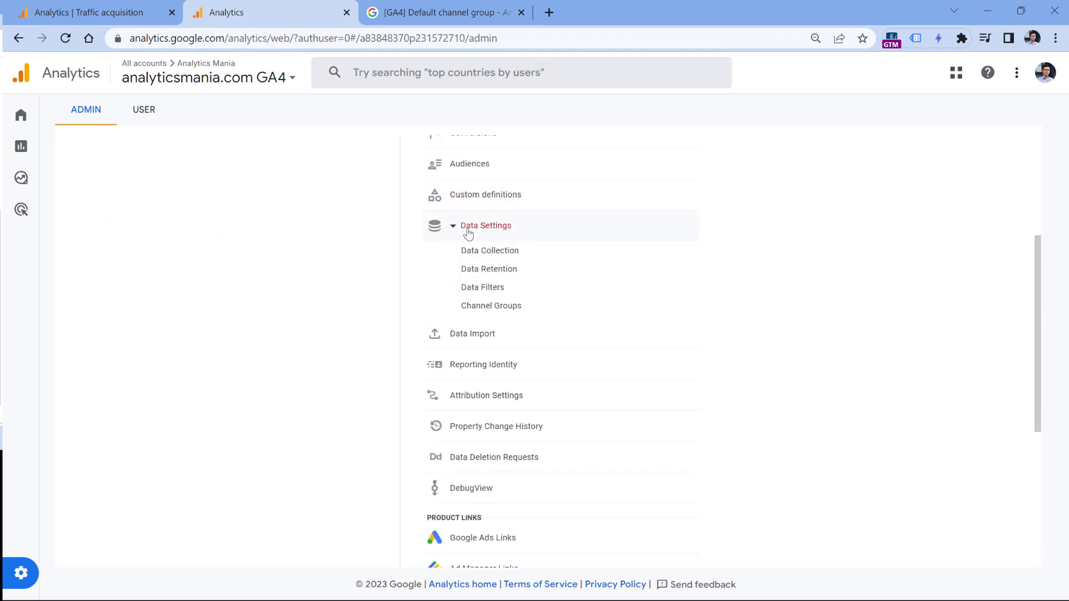
click(499, 310)
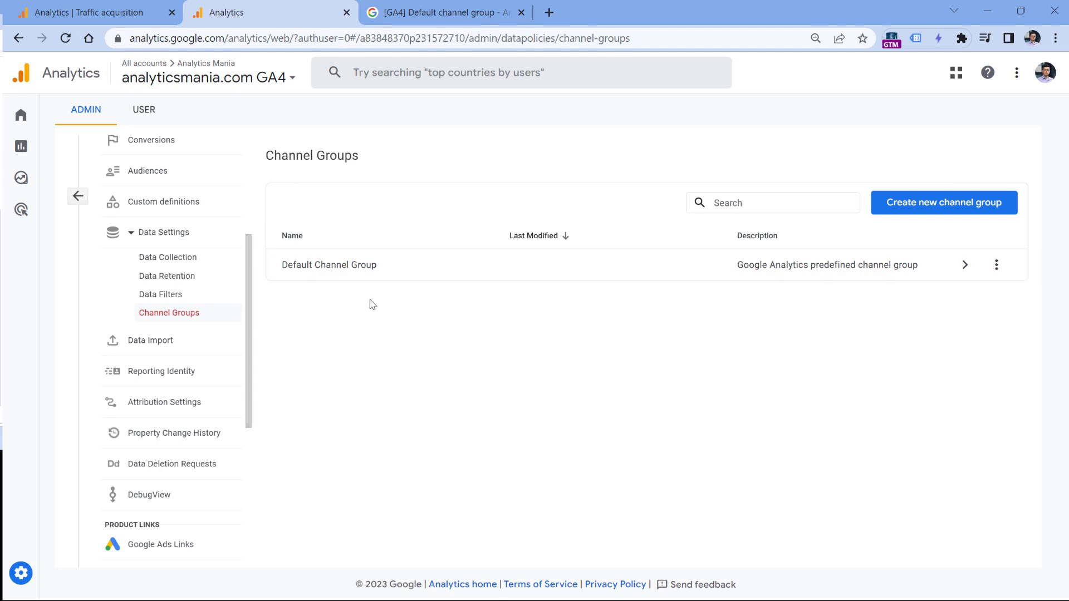
Step: Copy the Default Channel Group as 'Fixed channel group' with an empty description
click(996, 265)
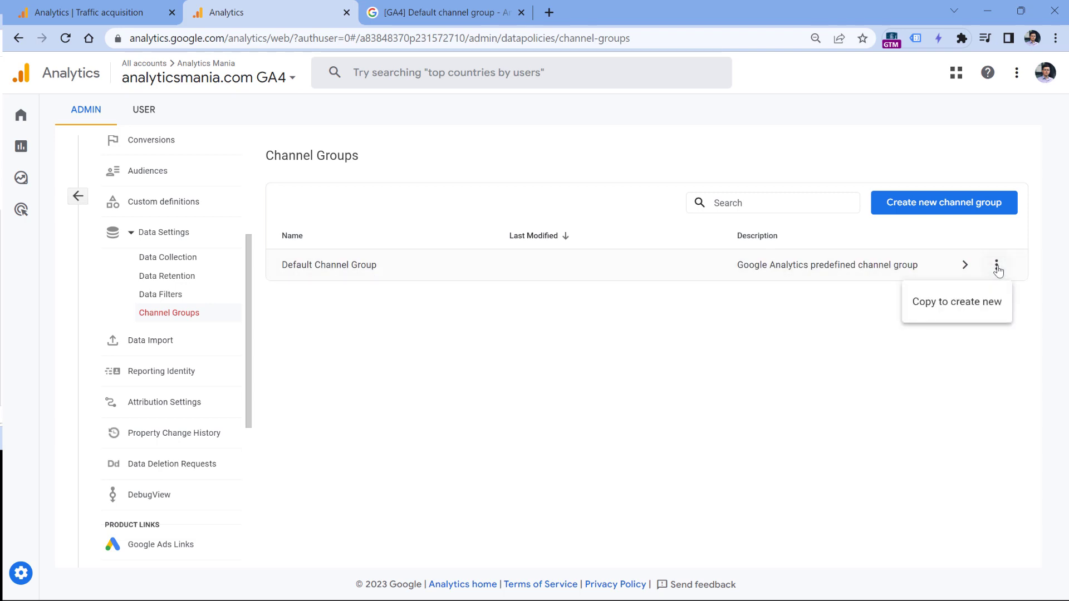
click(957, 310)
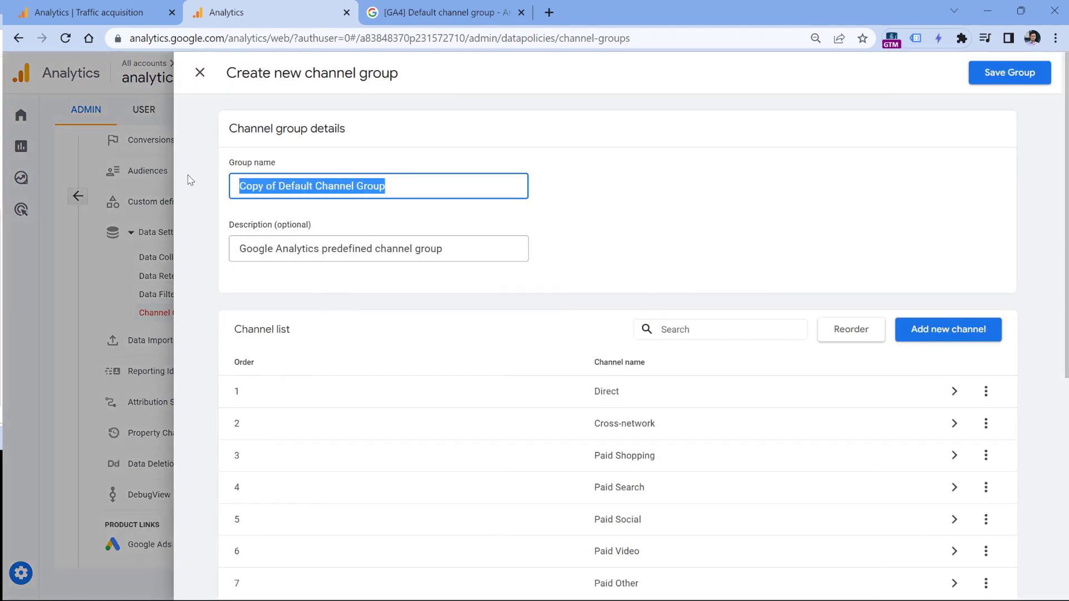
text(Fixed chan)
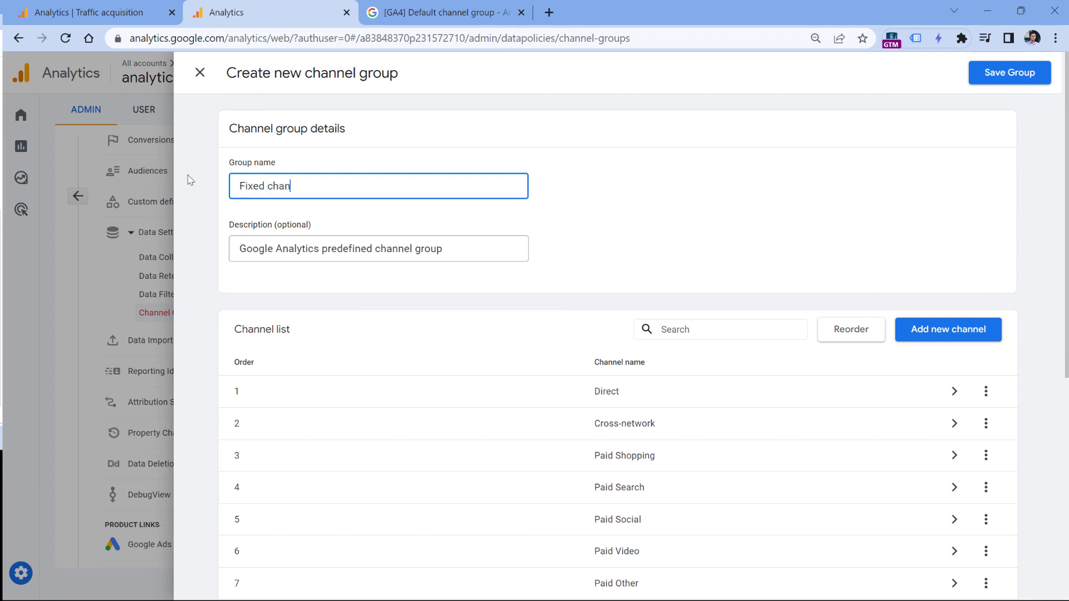
text(nel group)
drag(465, 245, 164, 248)
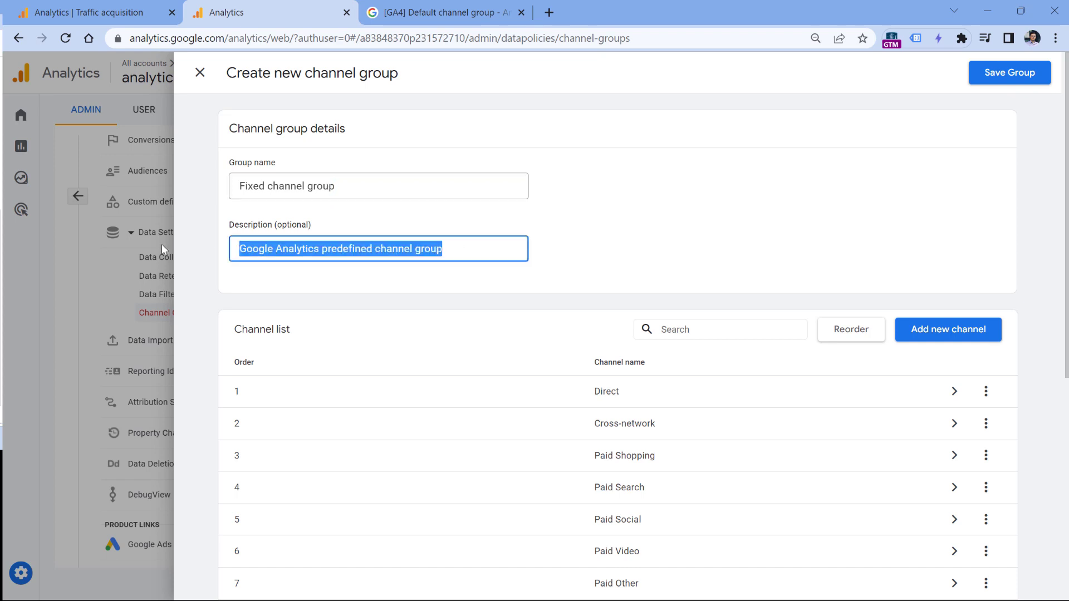
key(BackSpace)
Step: Review the copied channels without removing any, then return to the Traffic acquisition report
scroll(537, 212, down, 4)
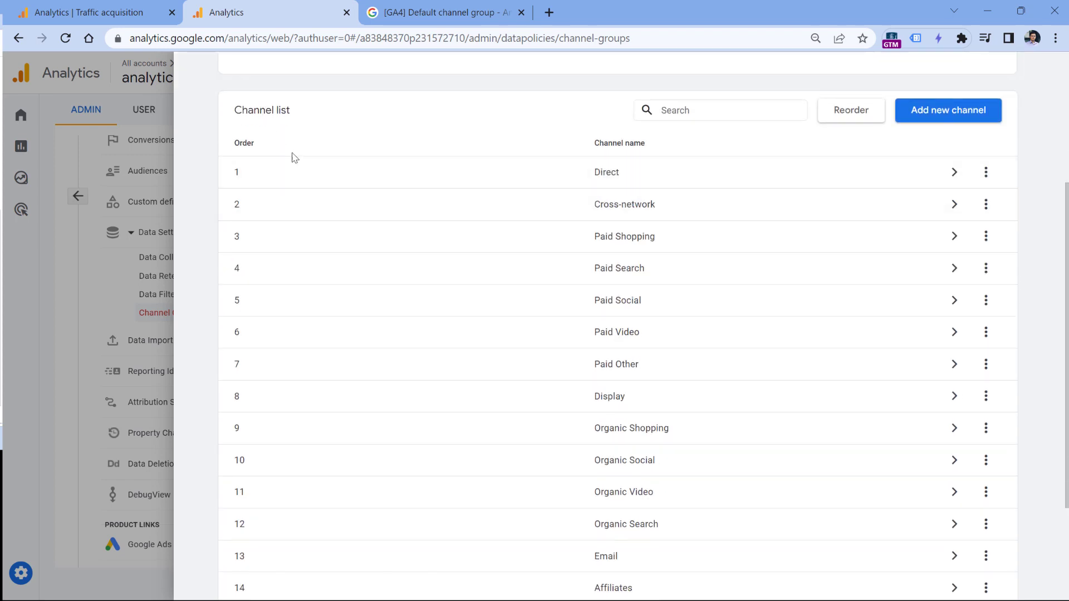
scroll(294, 157, down, 1)
scroll(290, 223, down, 2)
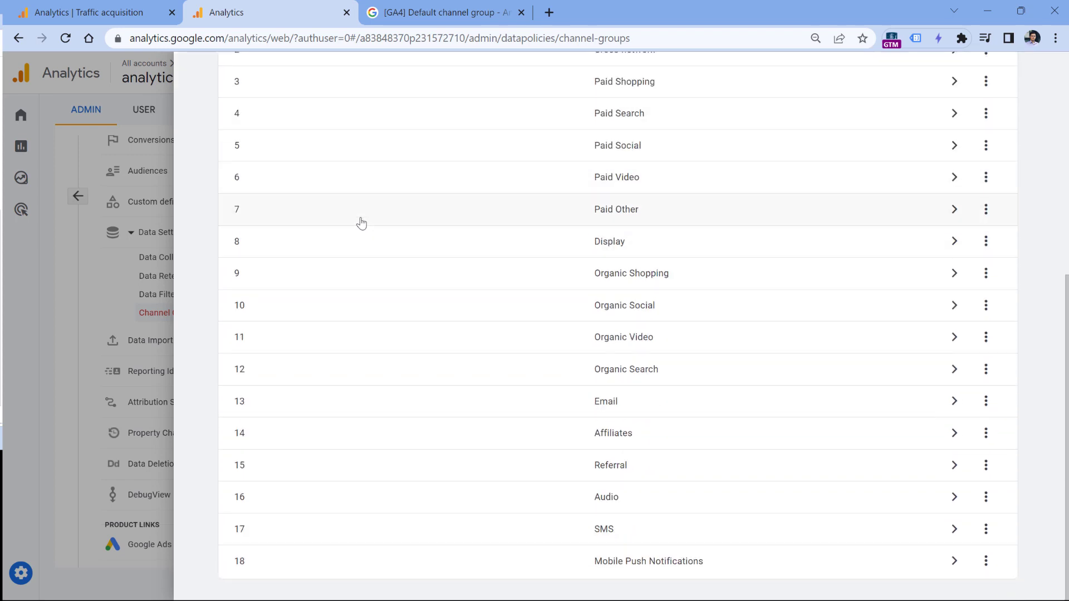
scroll(361, 223, up, 4)
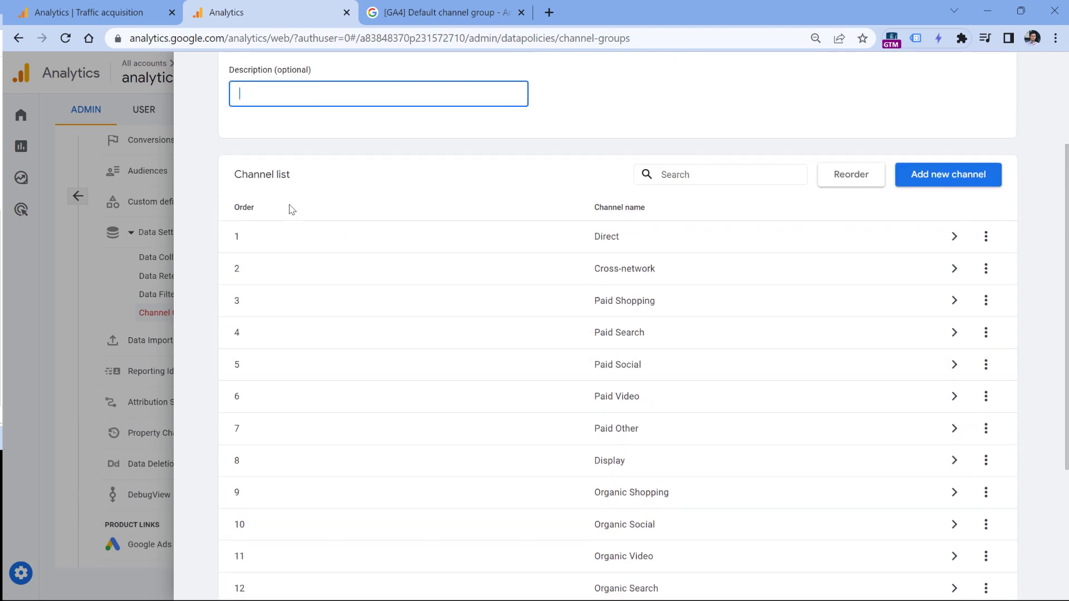
scroll(295, 223, down, 4)
scroll(366, 441, up, 4)
scroll(298, 399, down, 4)
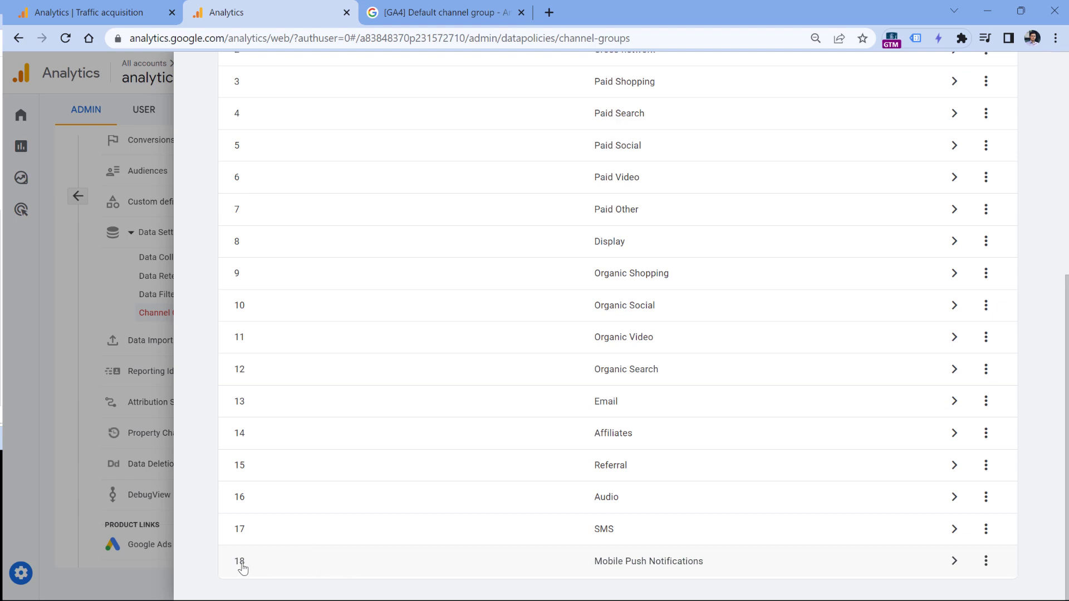
click(986, 273)
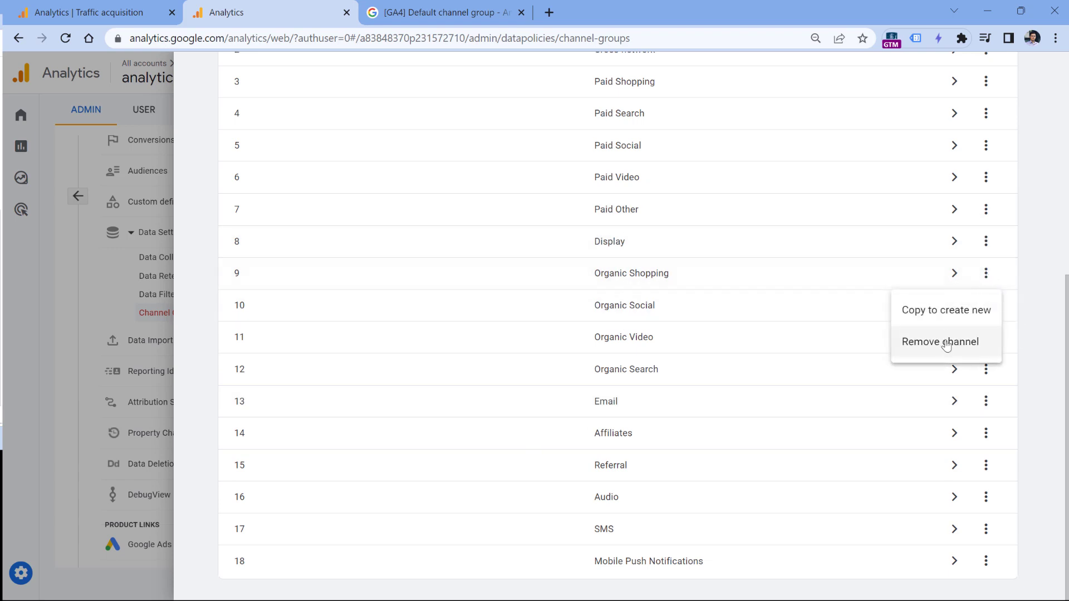
click(1040, 294)
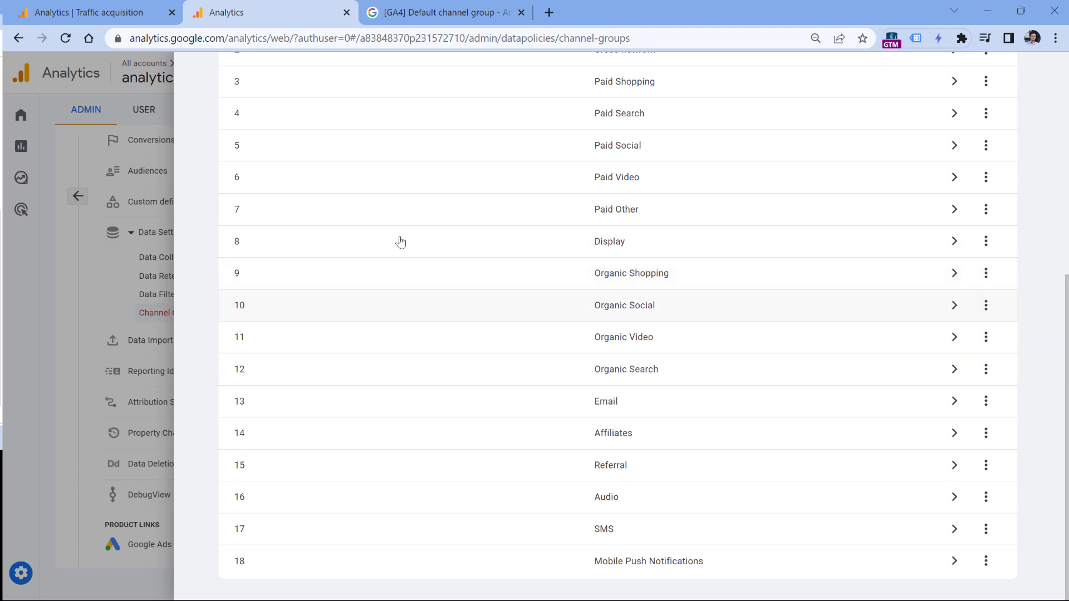
click(119, 17)
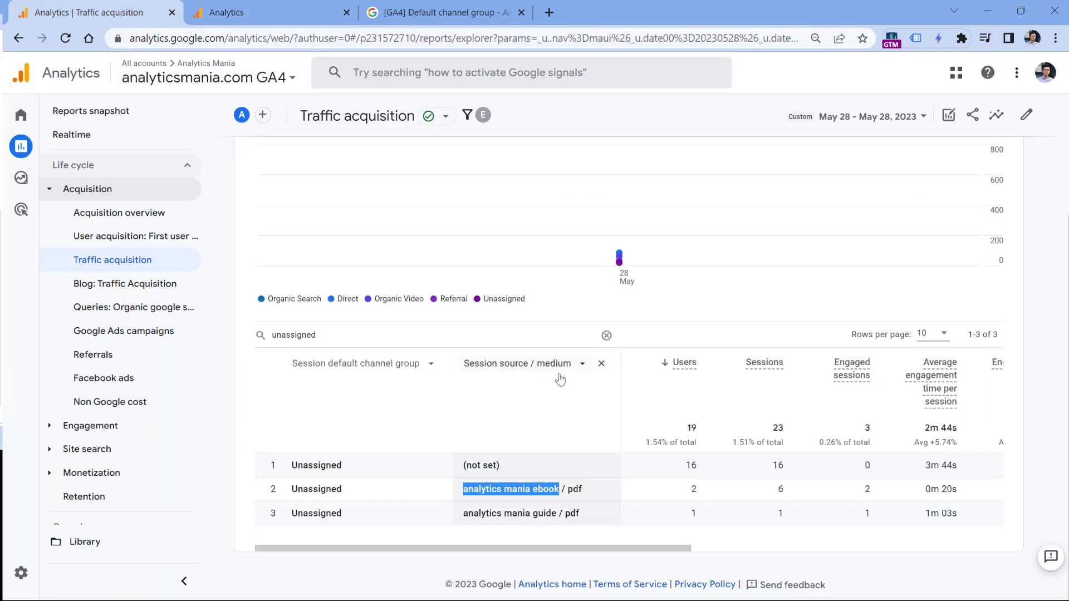
Step: Check the analytics mania / pdf source and medium names, then return to the Fixed channel group draft
double_click(575, 489)
drag(463, 489, 530, 488)
click(523, 498)
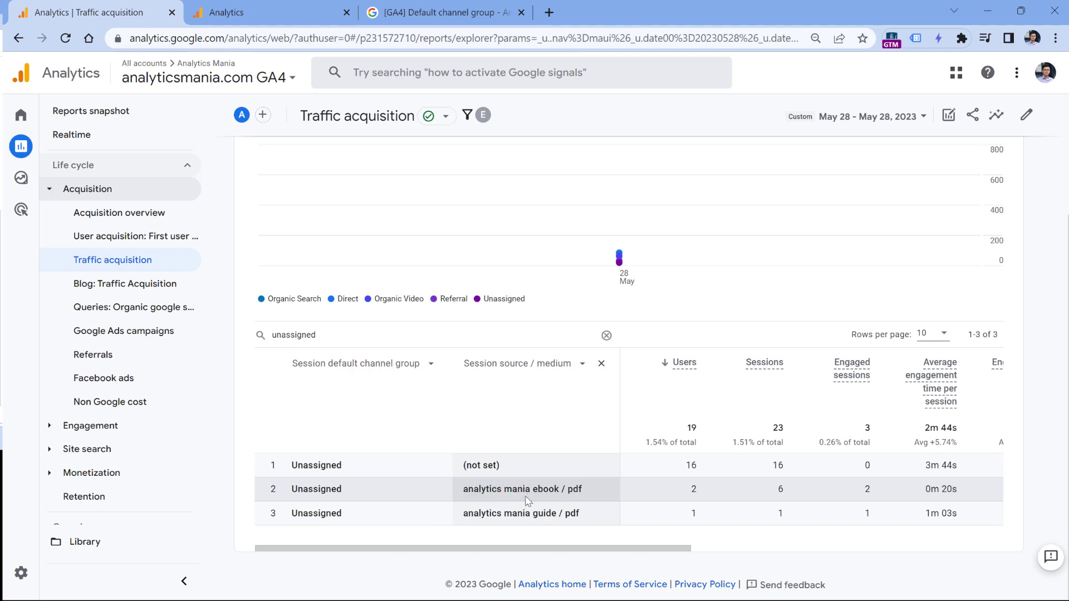
click(245, 12)
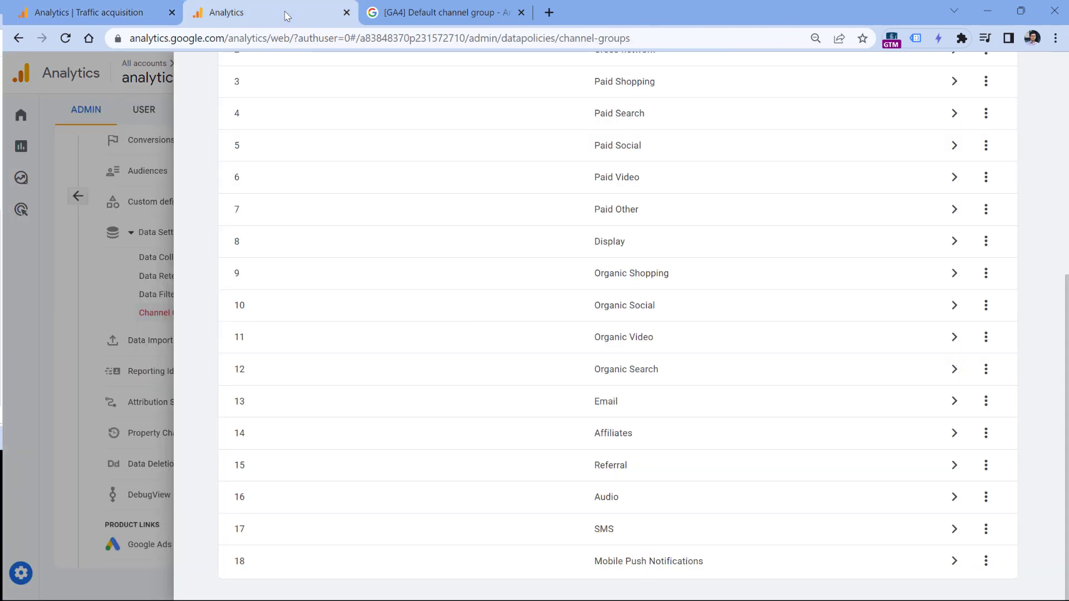
scroll(595, 234, up, 6)
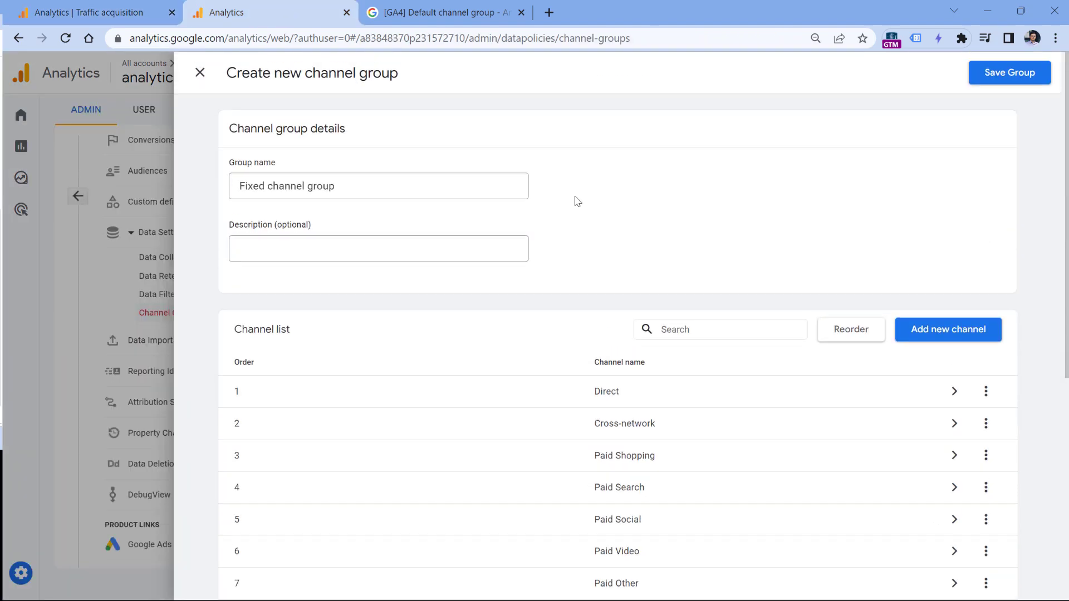
Step: Add a new channel named 'E-books' with a condition group
click(955, 341)
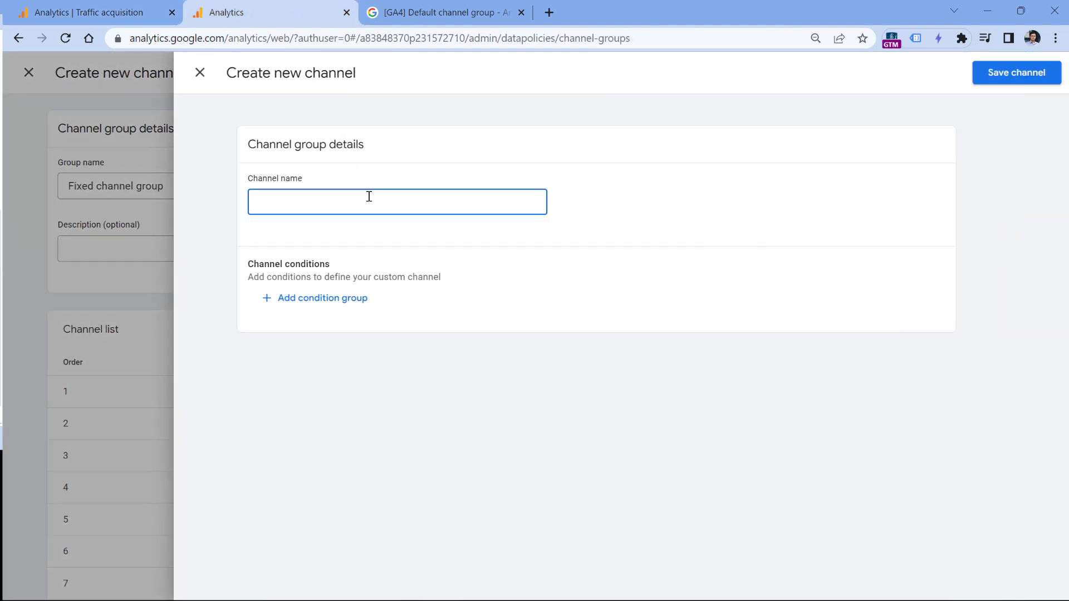
text(E-books)
click(315, 302)
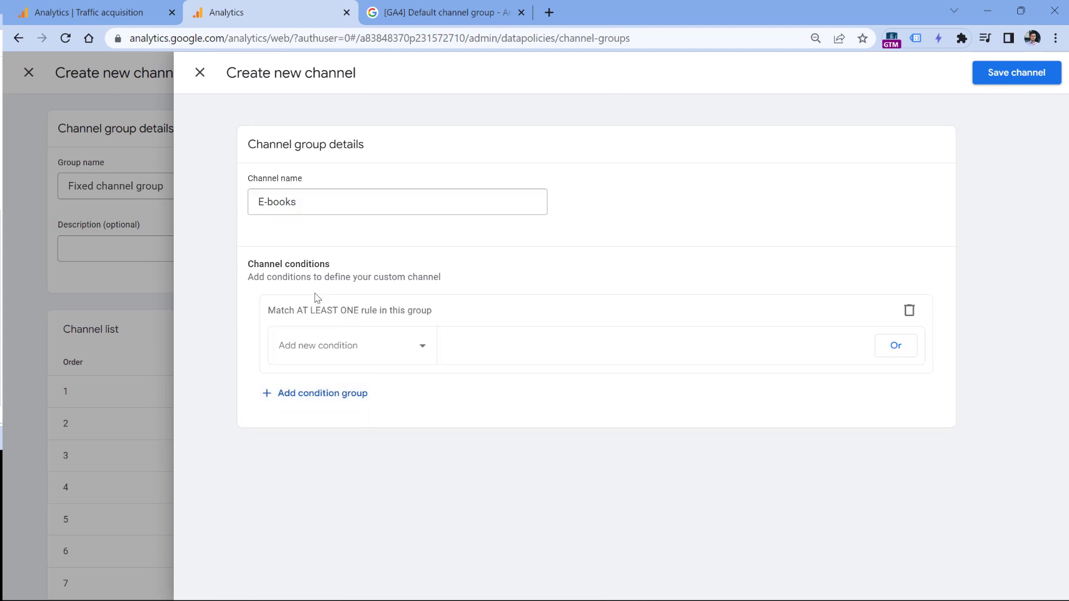
click(115, 21)
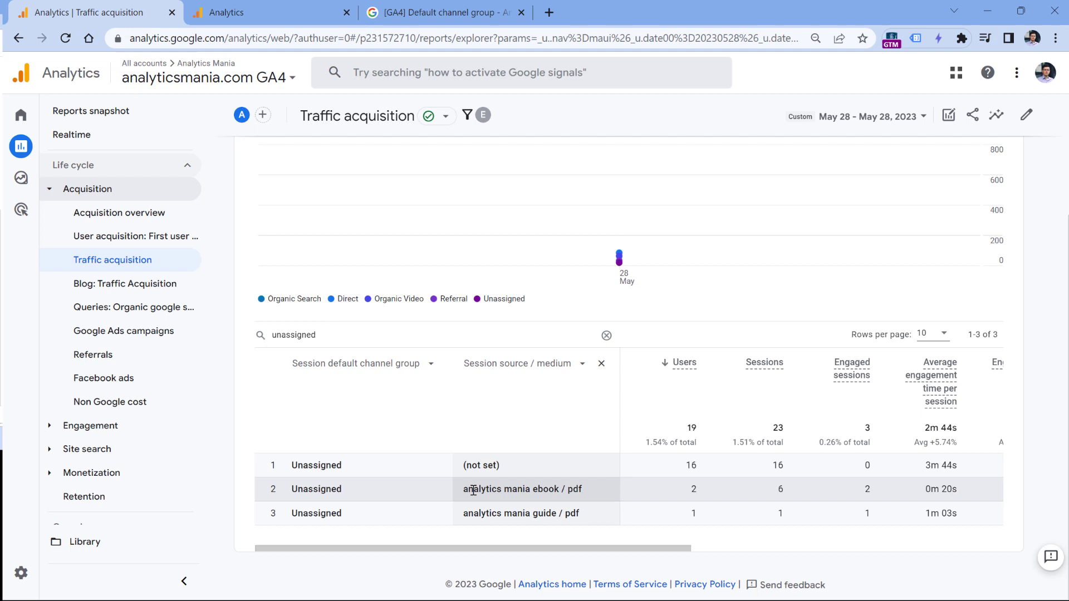
click(276, 11)
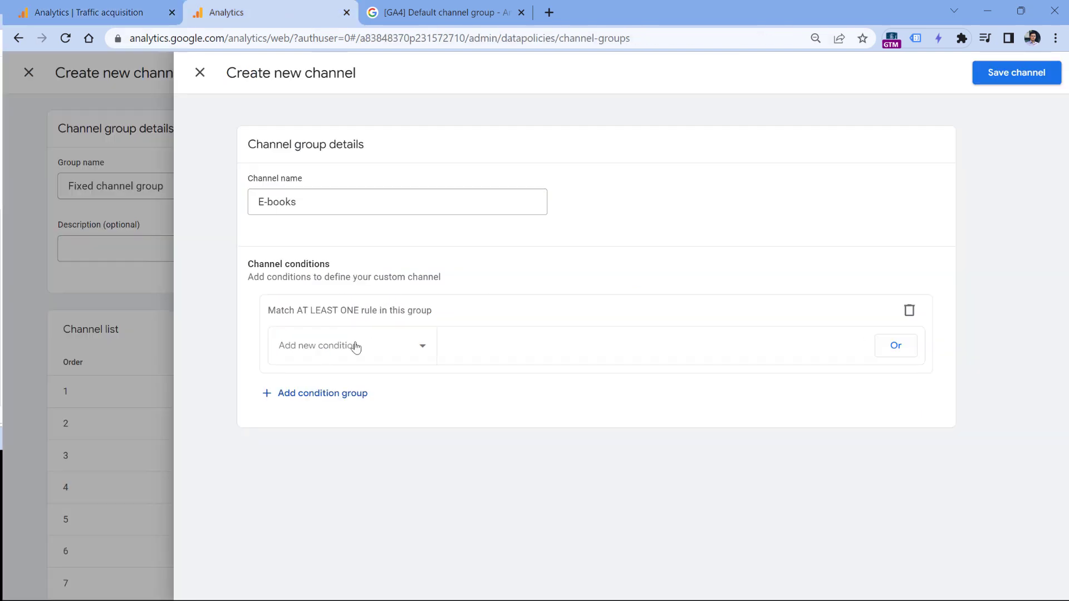
Step: Set the first condition to Source contains 'analytics mania'
click(357, 348)
click(341, 437)
click(521, 346)
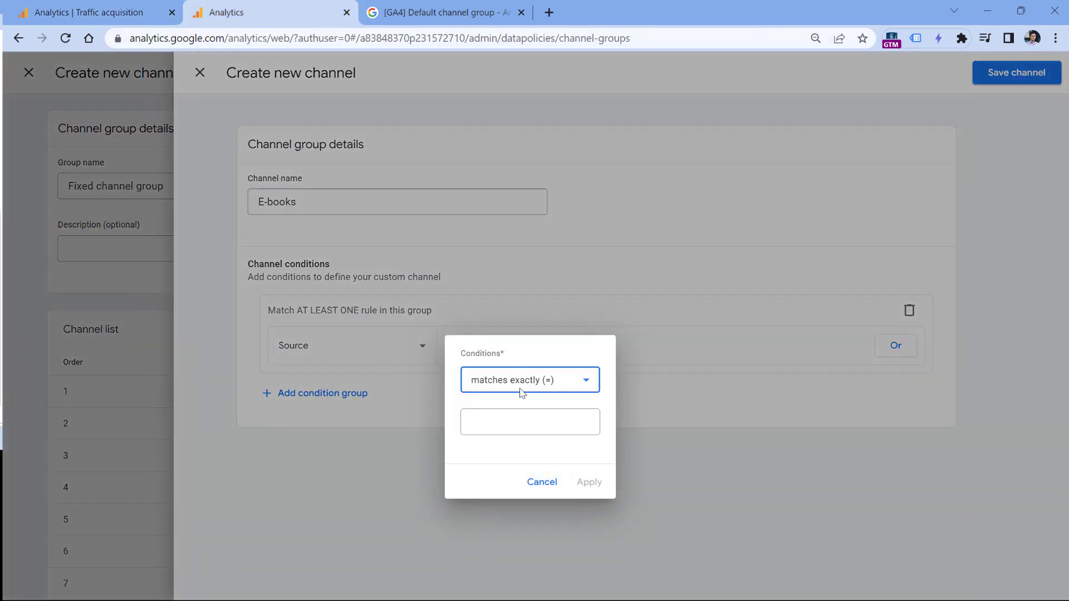
click(521, 380)
click(501, 417)
text(analytics mani)
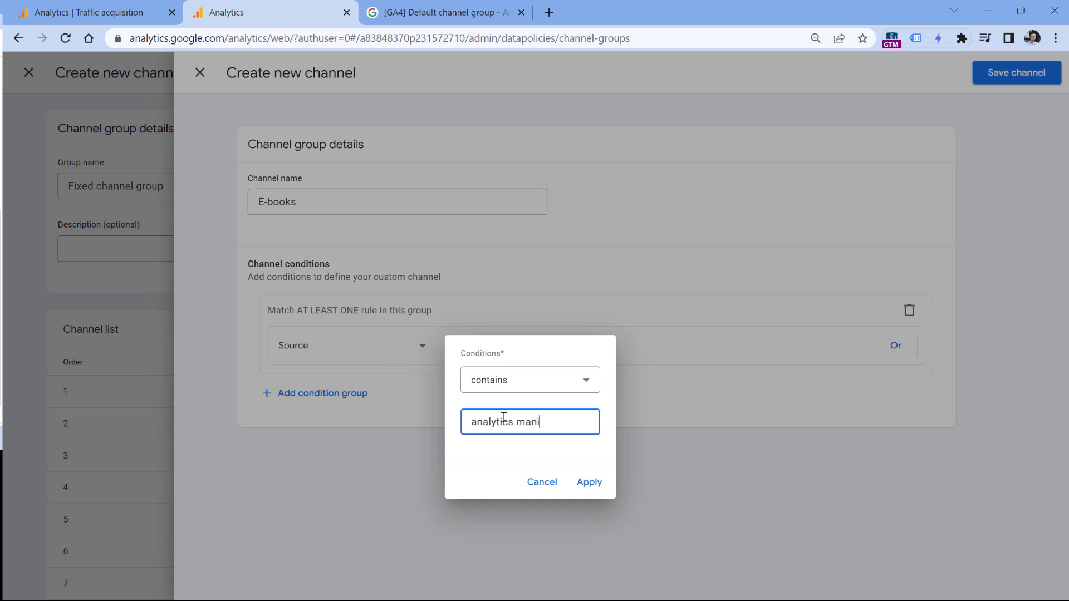
text(a)
click(585, 482)
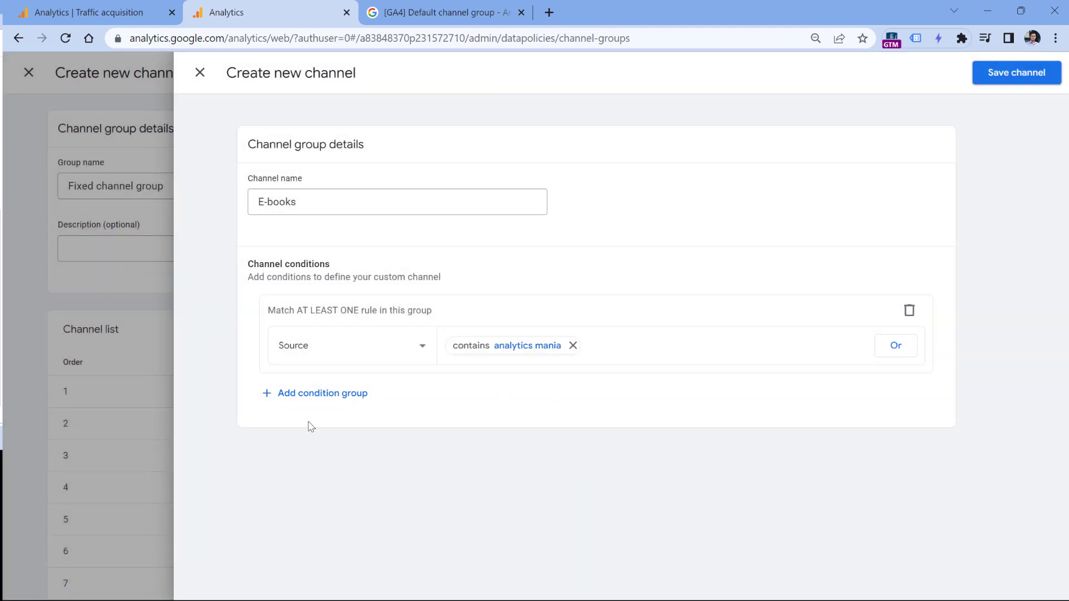
Step: Add an AND condition for Medium matching exactly 'pdf' and save the E-books channel
click(321, 393)
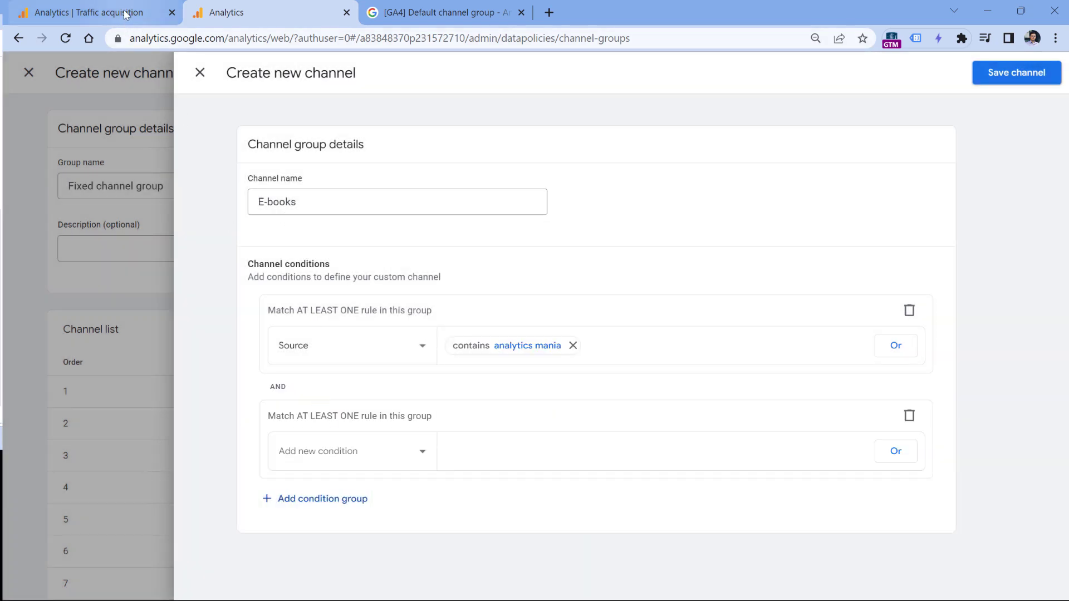
click(125, 14)
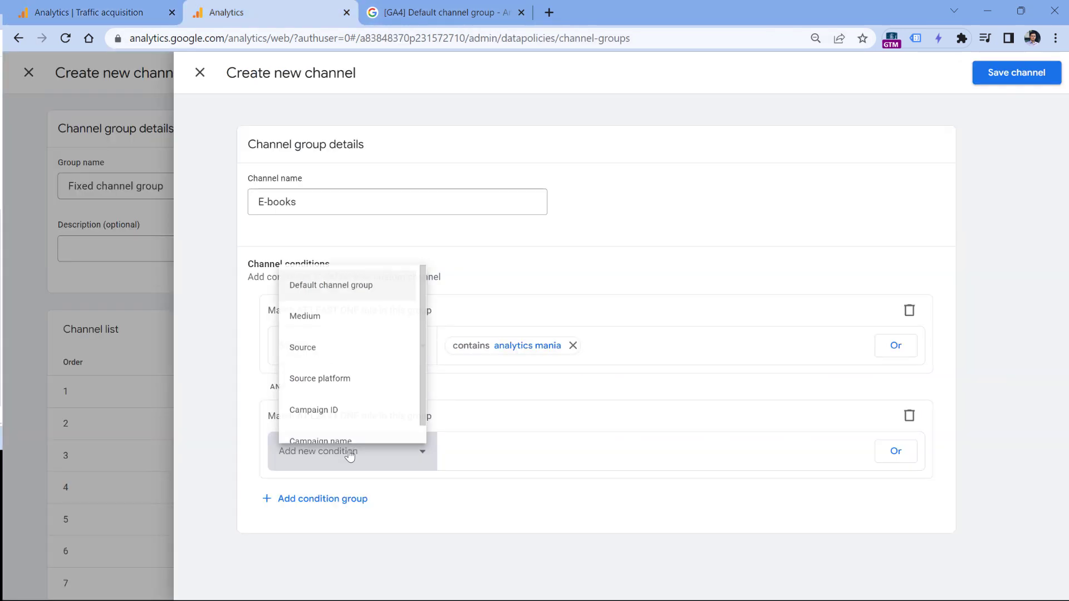
click(256, 11)
click(278, 315)
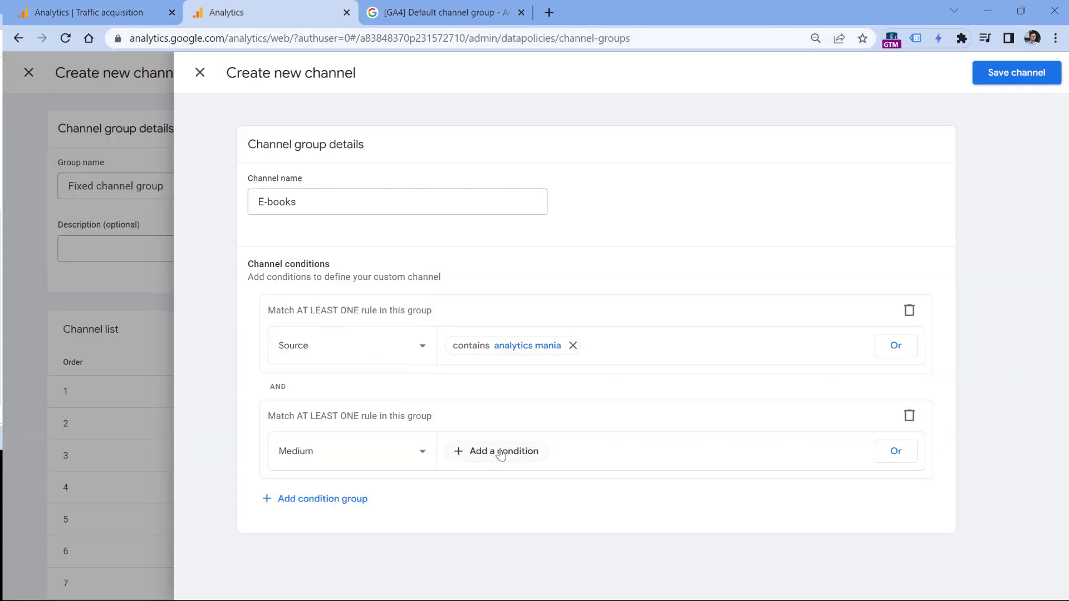
click(500, 452)
text(.pdf)
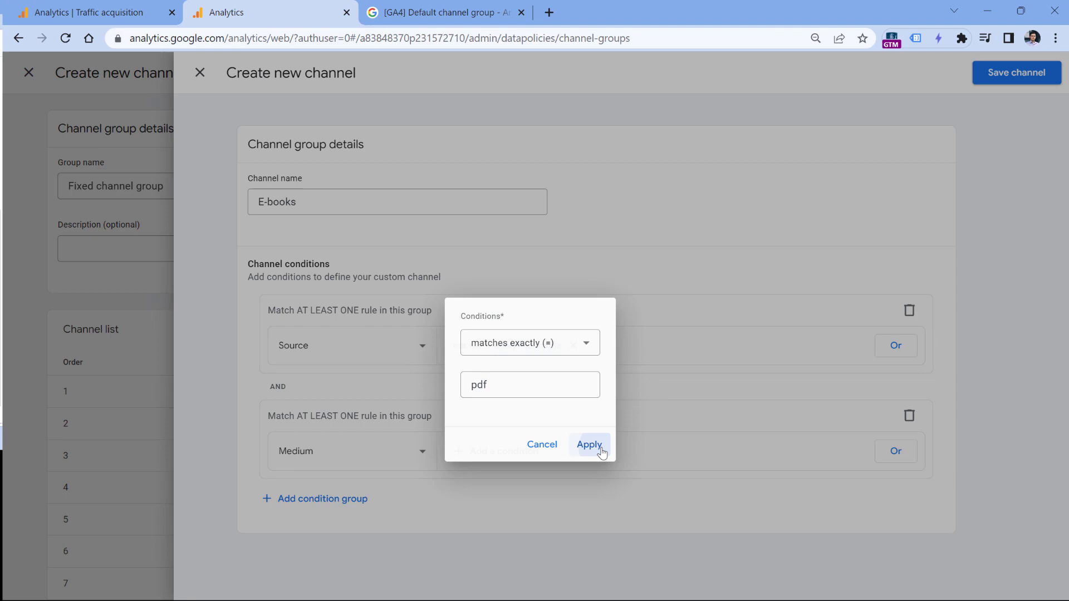
click(594, 444)
click(1017, 72)
scroll(496, 265, down, 3)
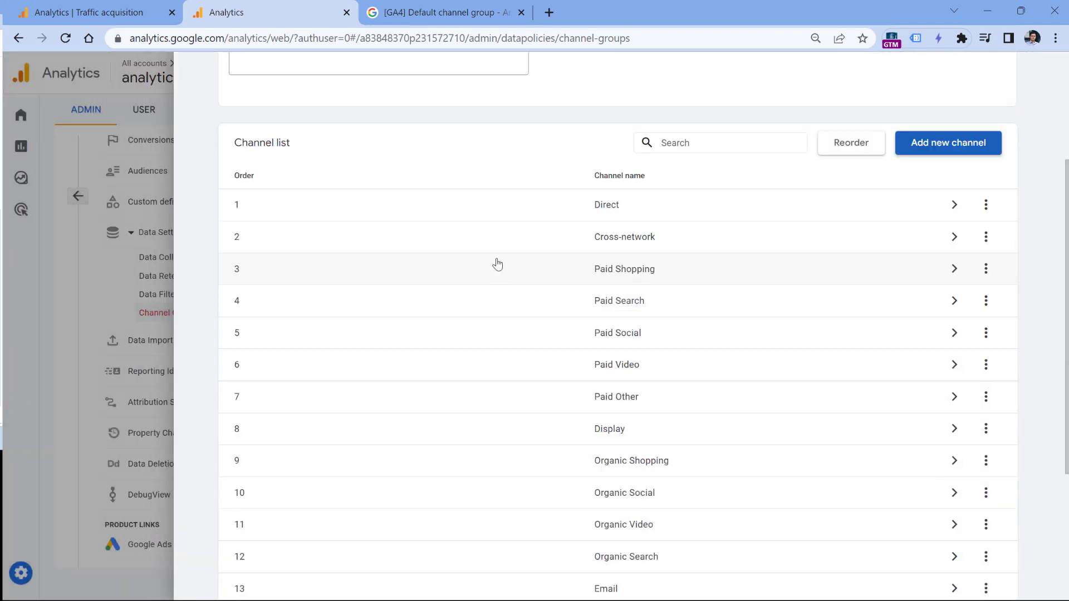
Step: Scroll through the channel list to check E-books, ending back at the top
scroll(503, 229, up, 3)
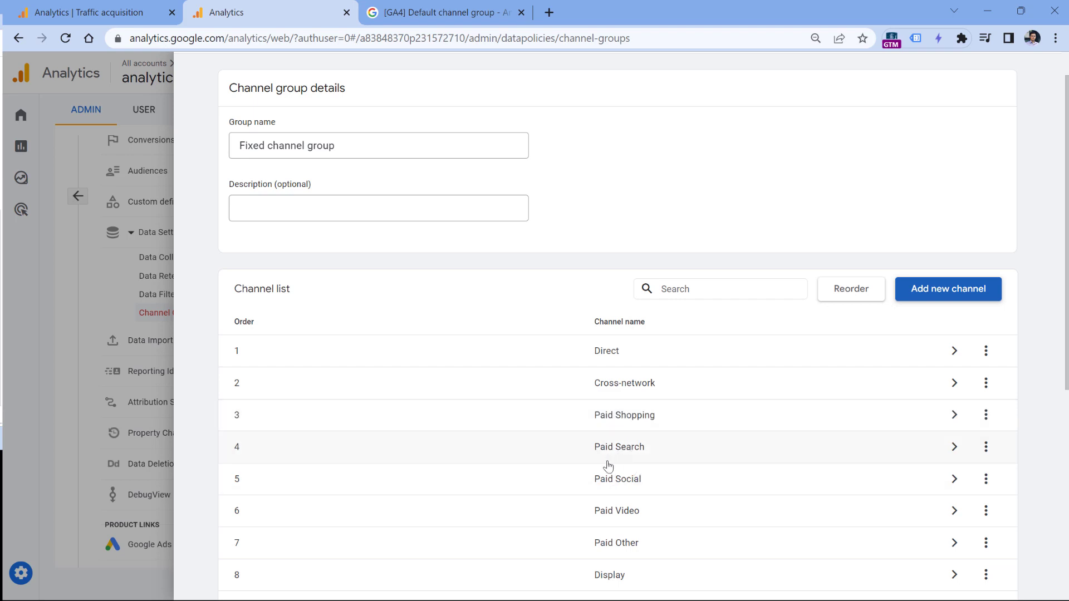
scroll(609, 470, down, 5)
scroll(612, 393, up, 4)
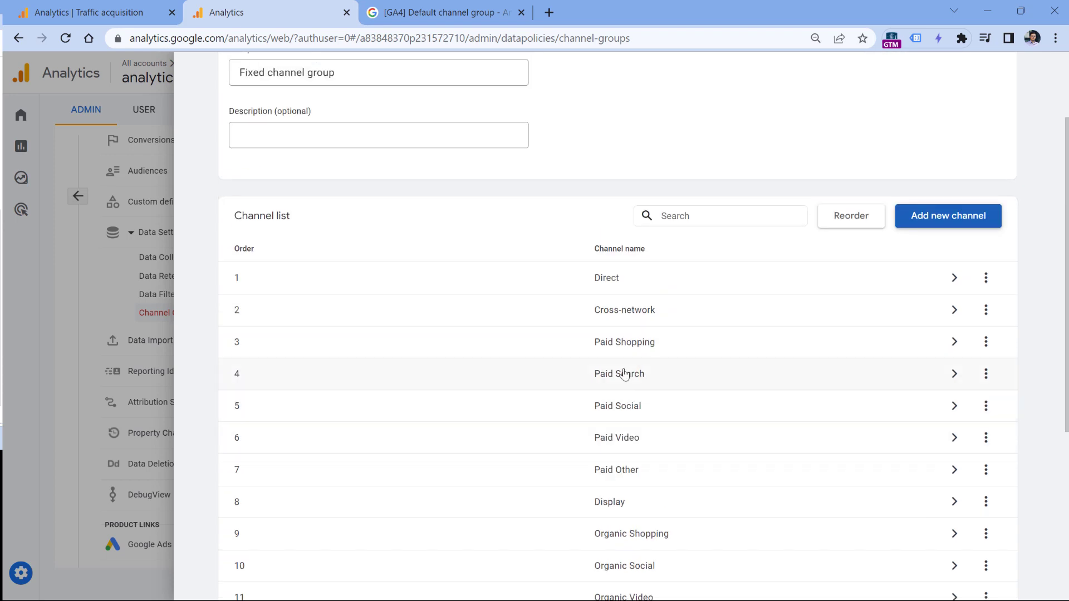
scroll(471, 241, up, 2)
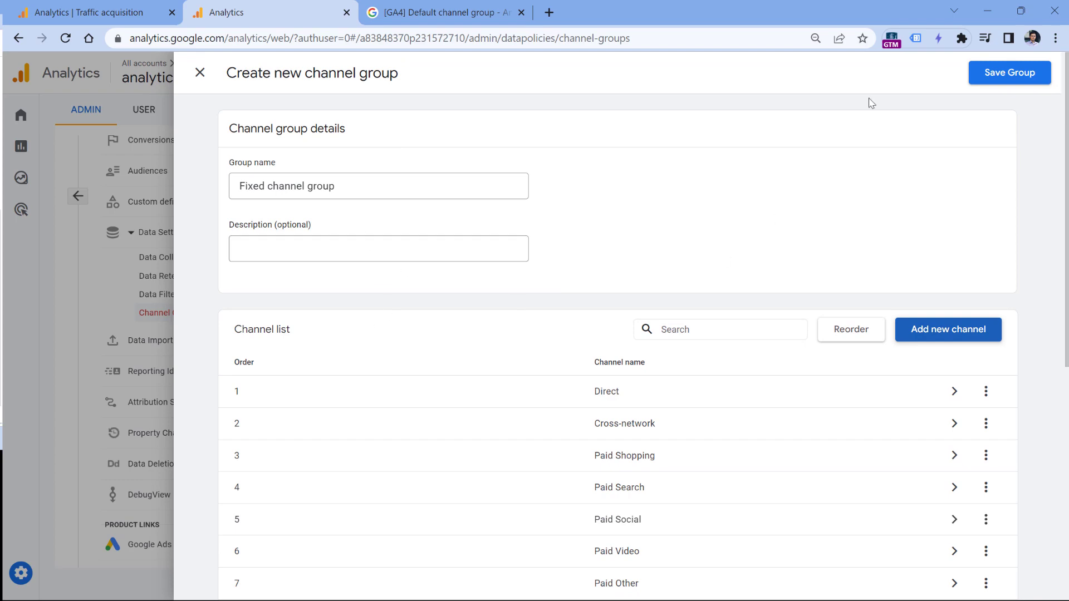
Step: Save the Fixed channel group and reload the Traffic acquisition report
click(1011, 77)
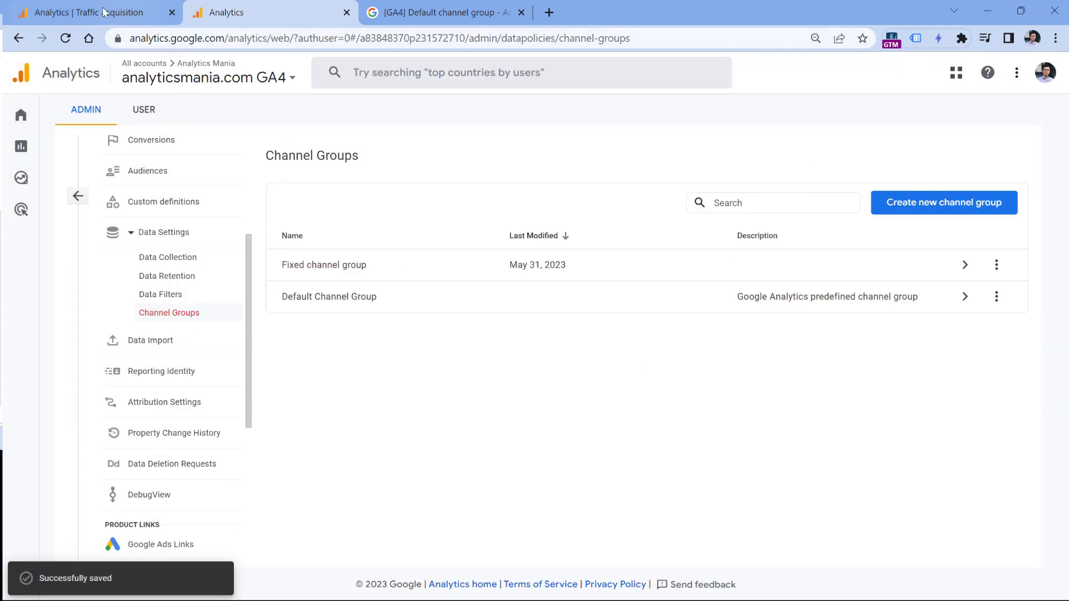
click(100, 10)
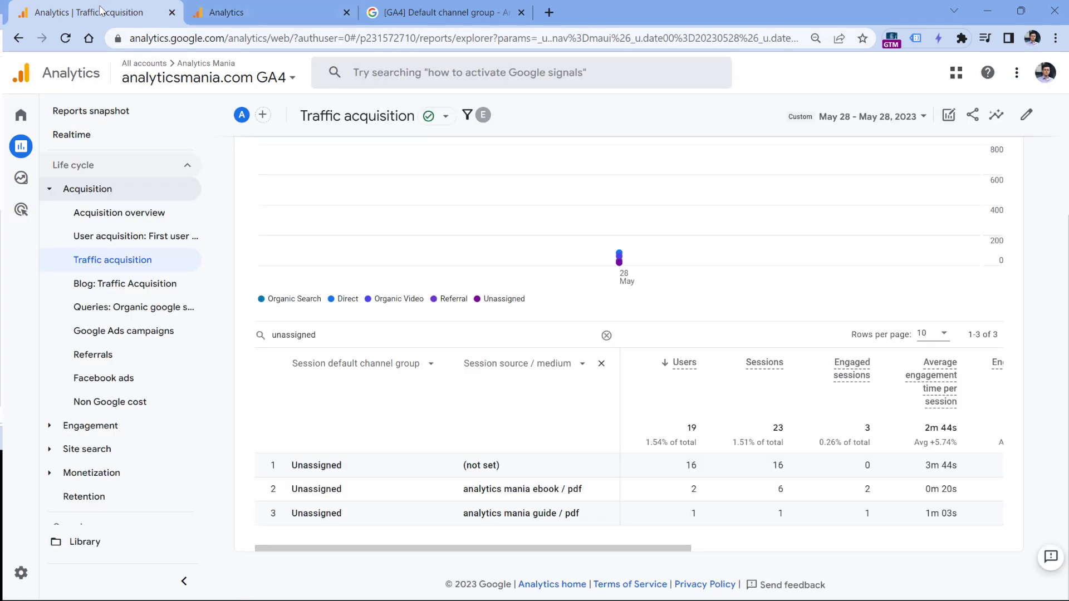
click(65, 38)
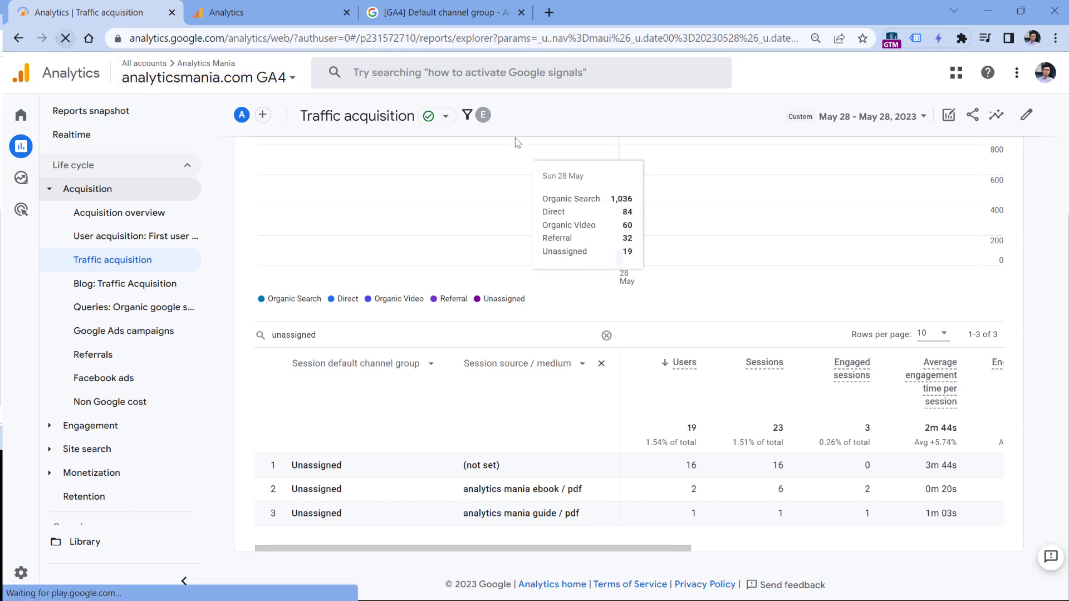
scroll(390, 231, down, 4)
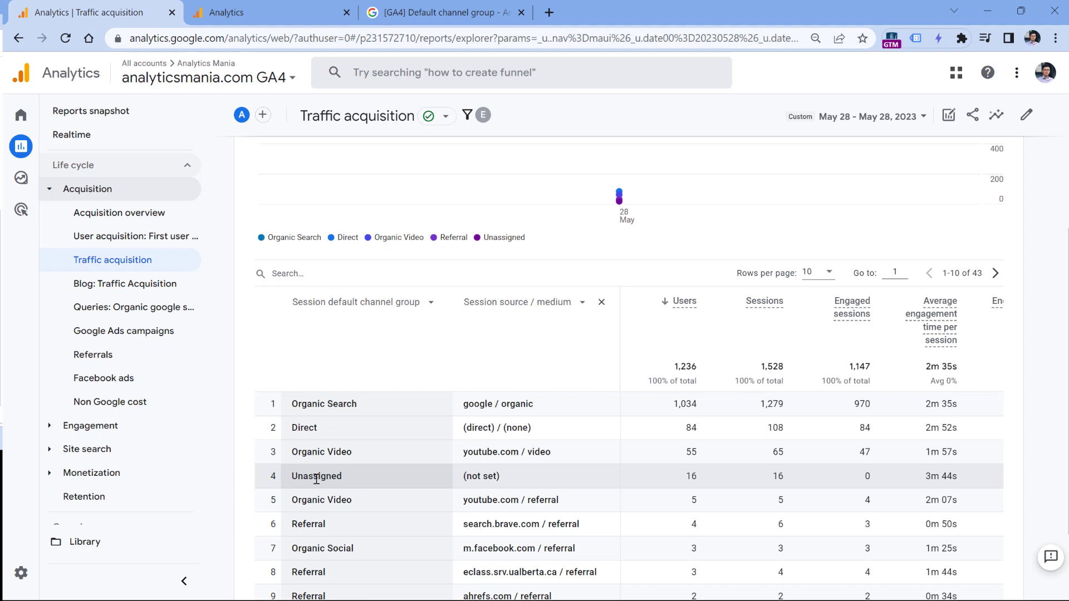
Step: Change the primary dimension to Session Fixed channel group and search secondary dimensions for 'source'
click(369, 307)
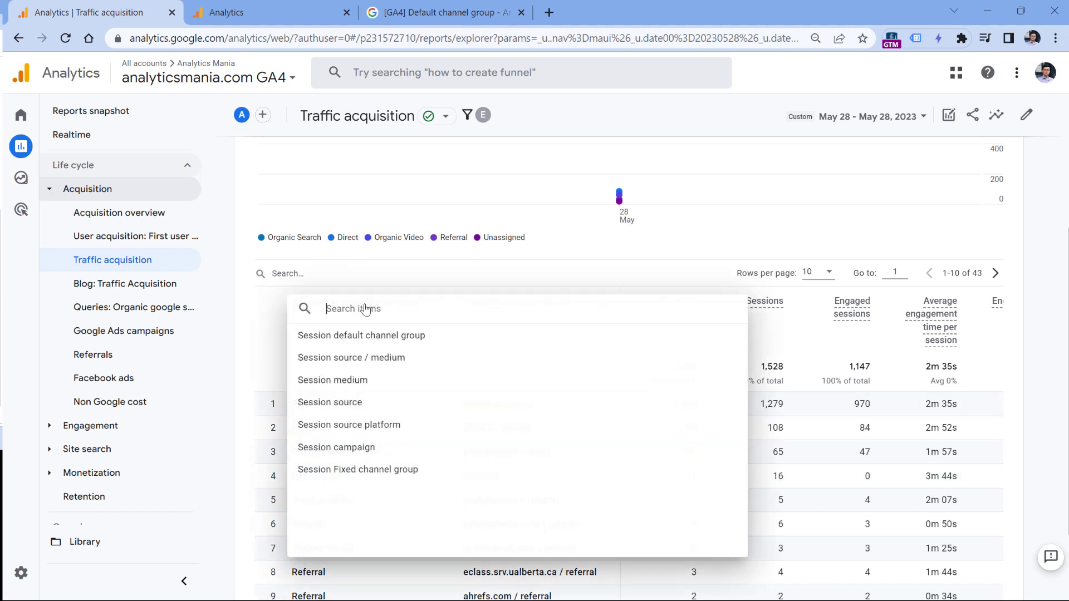
click(363, 473)
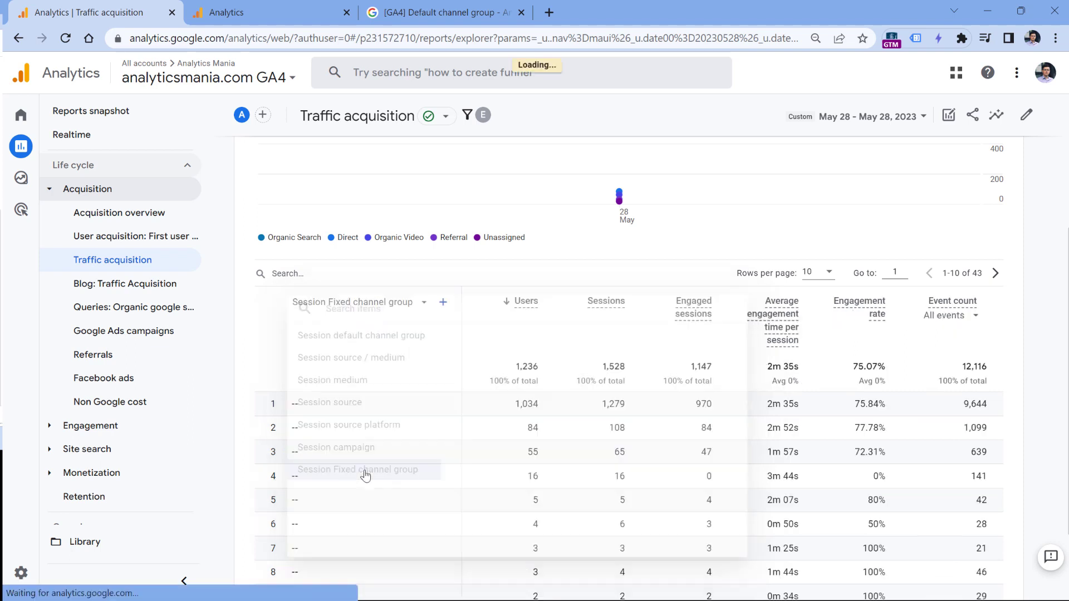
click(443, 303)
text(sr)
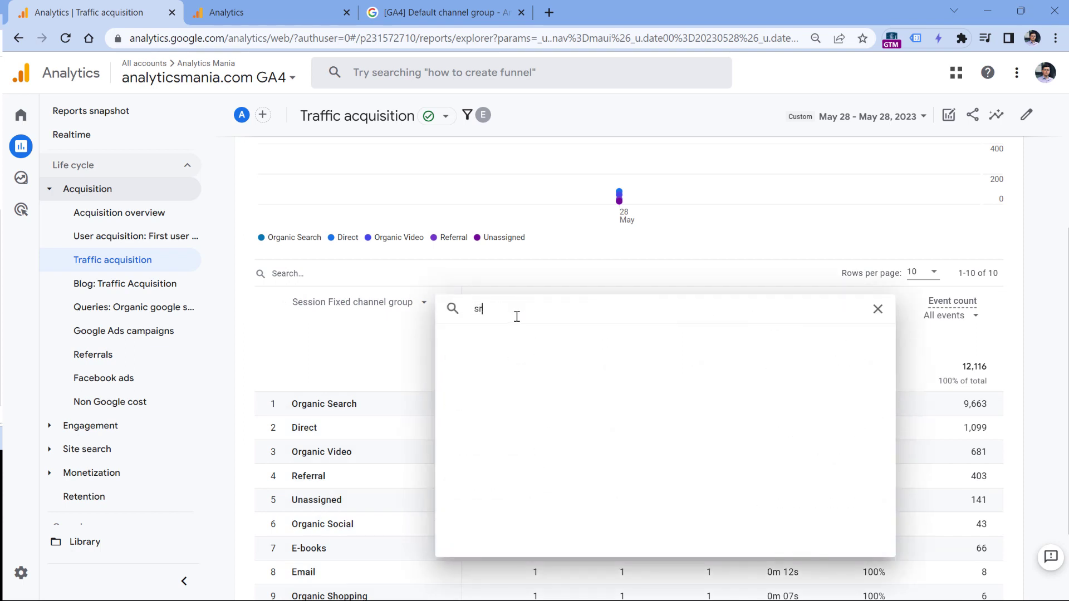
key(BackSpace)
Step: Add Session source / medium as the secondary dimension and filter rows to 'e-books'
text(ource)
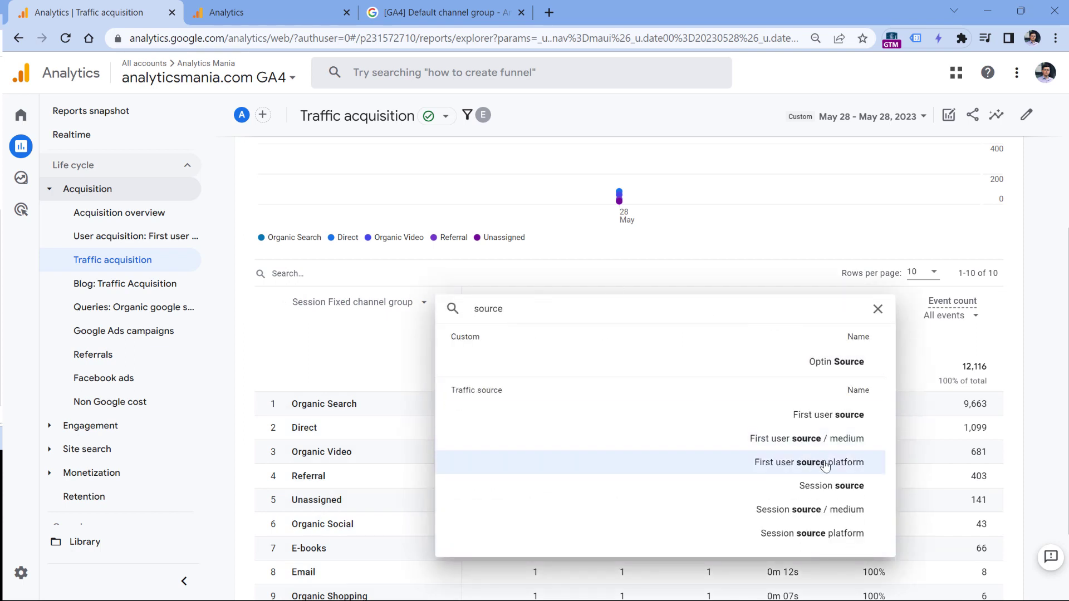
click(822, 510)
click(318, 238)
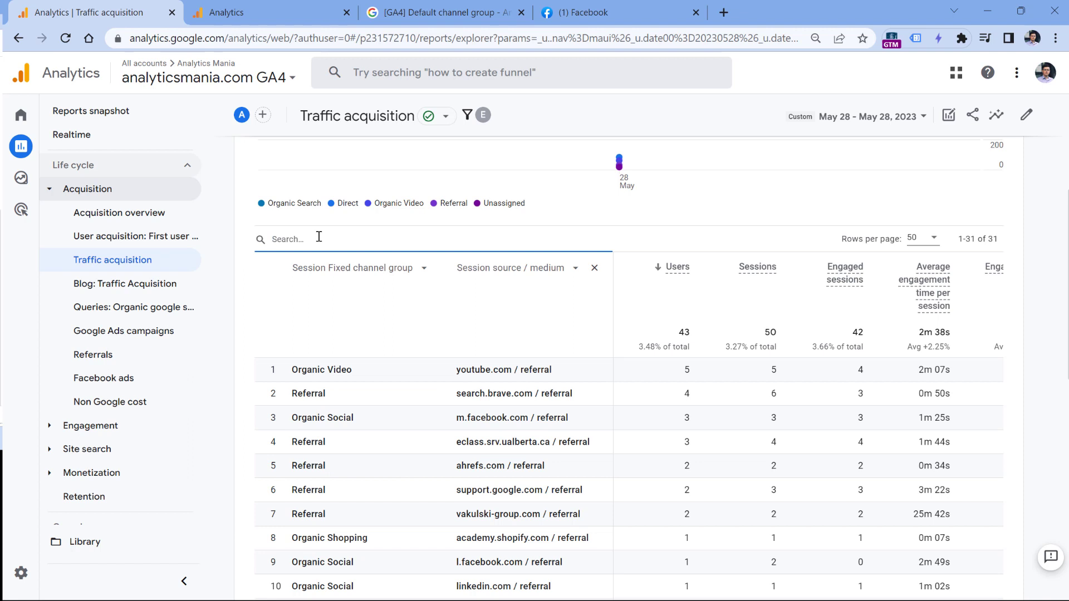
text(e-books)
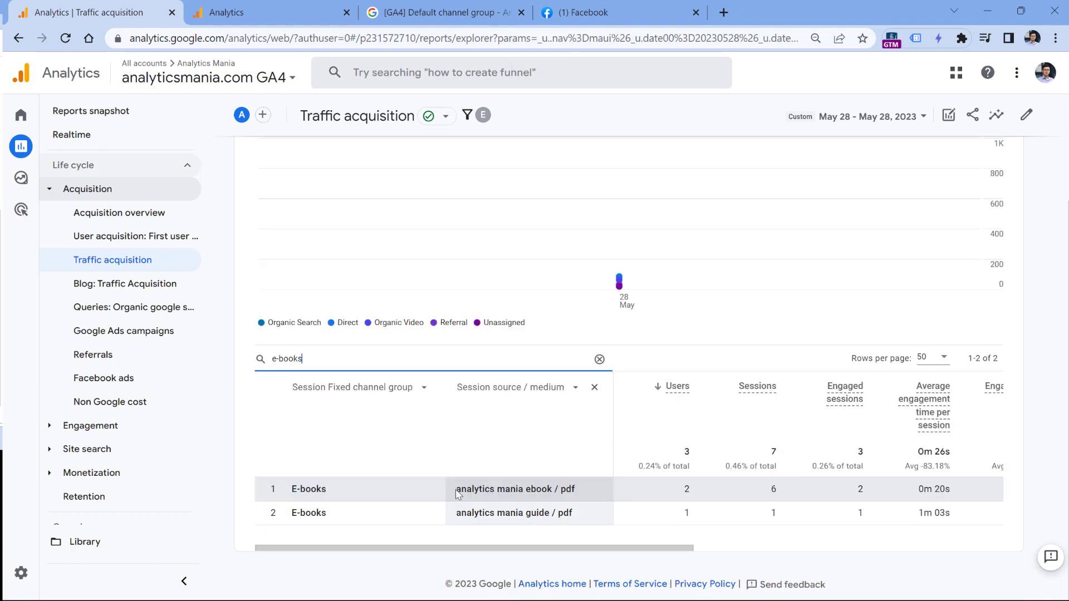